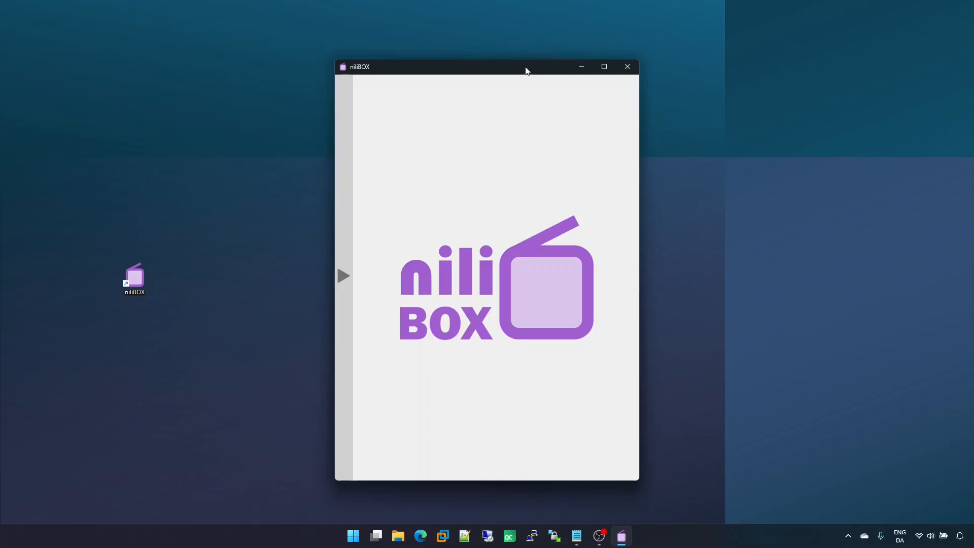
# Step: Move the nilIBOX window slightly and resize it smaller from its corner
pyautogui.moveTo(526, 70); pyautogui.dragTo(551, 87)
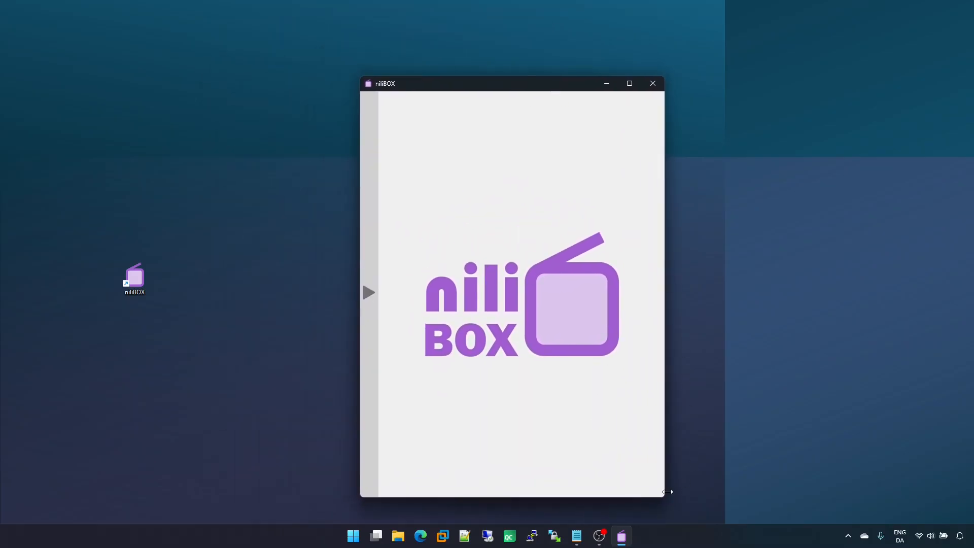
pyautogui.moveTo(666, 495); pyautogui.dragTo(581, 408)
# Step: Minimize the window and restore it from the taskbar
pyautogui.click(548, 87)
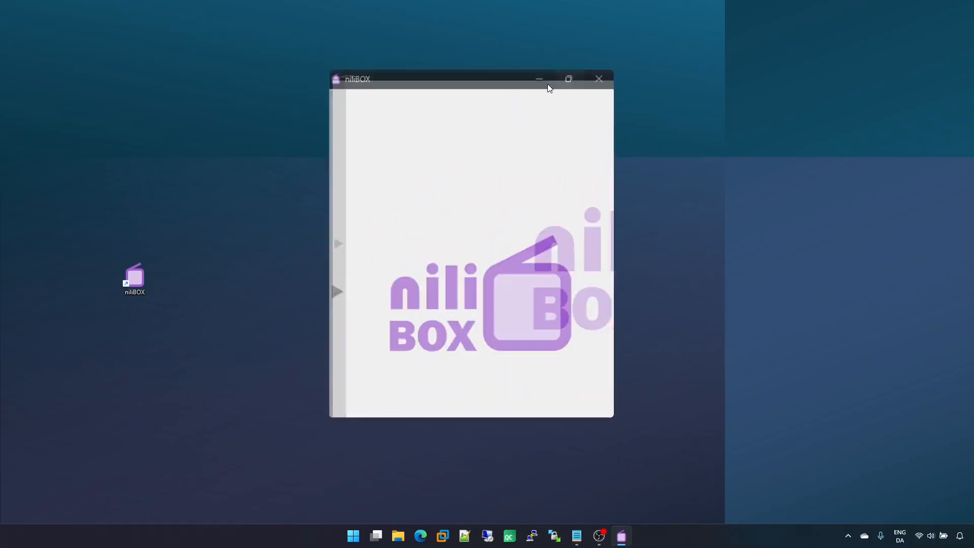
pyautogui.click(942, 9)
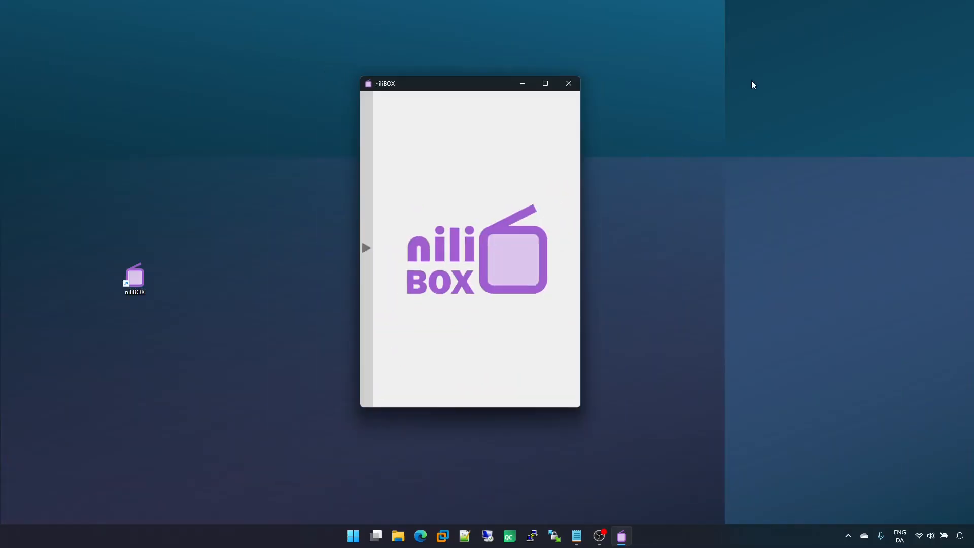
pyautogui.click(523, 84)
pyautogui.click(621, 536)
# Step: Shrink the window to its smallest size and toggle the side panel open and closed
pyautogui.moveTo(580, 407); pyautogui.dragTo(442, 213)
pyautogui.moveTo(420, 181); pyautogui.dragTo(420, 179)
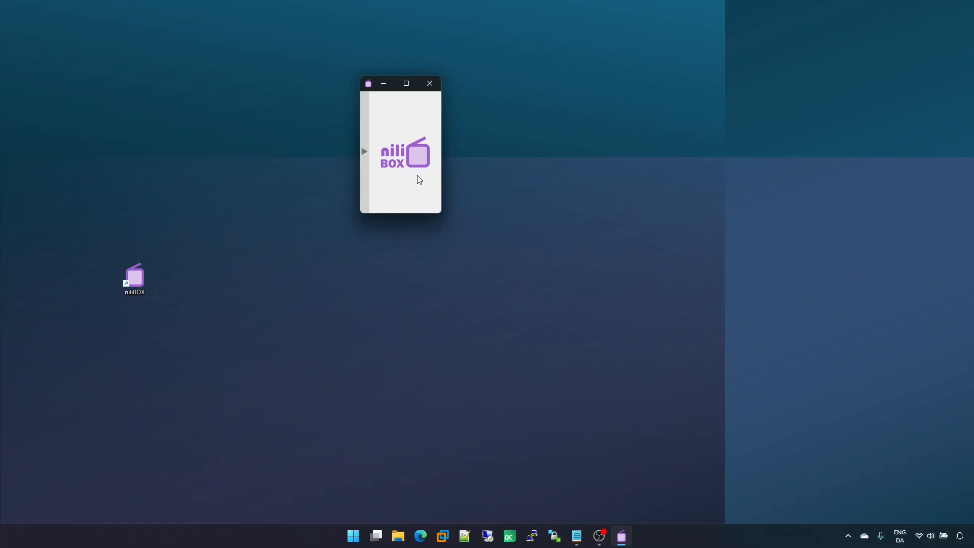
pyautogui.click(364, 168)
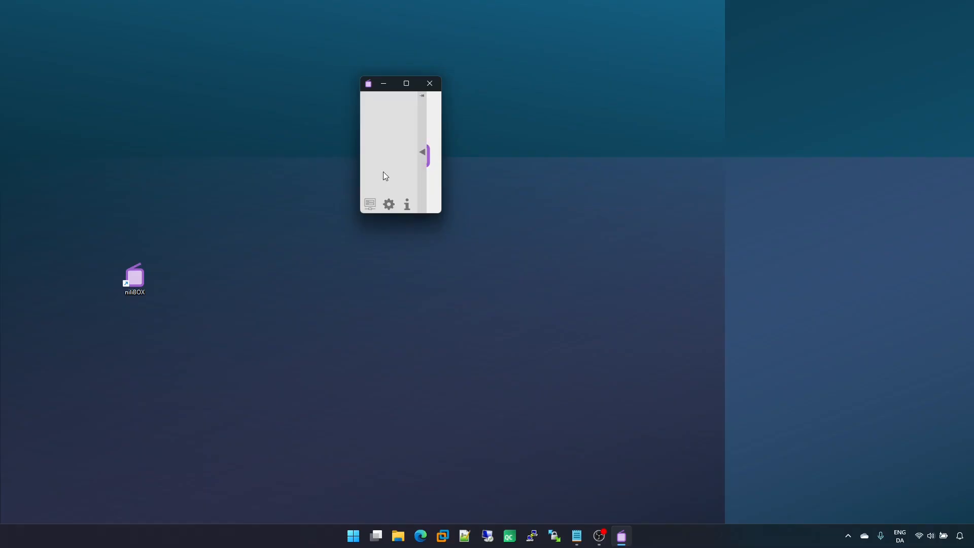
pyautogui.click(423, 174)
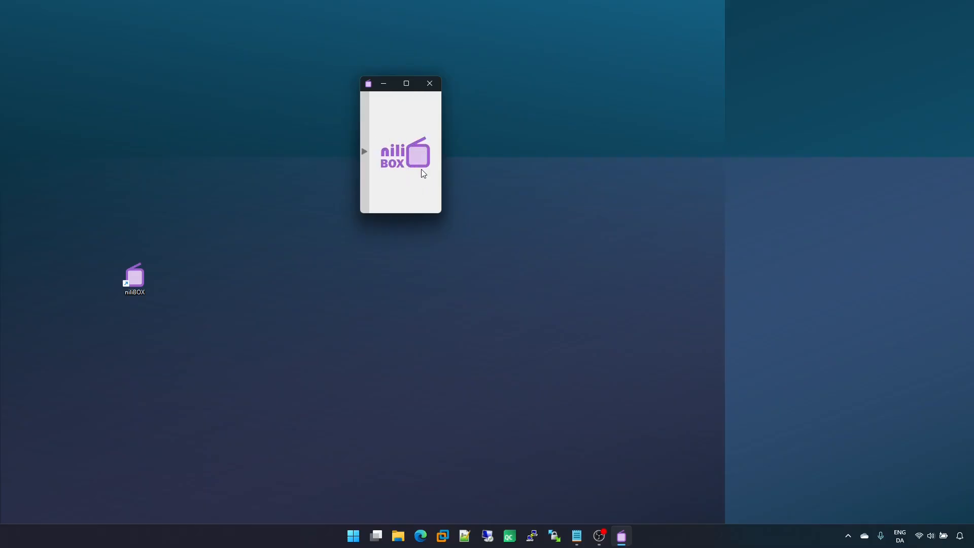
# Step: Enlarge the window, move it to the screen's right side and stretch it taller
pyautogui.moveTo(442, 213); pyautogui.dragTo(510, 265)
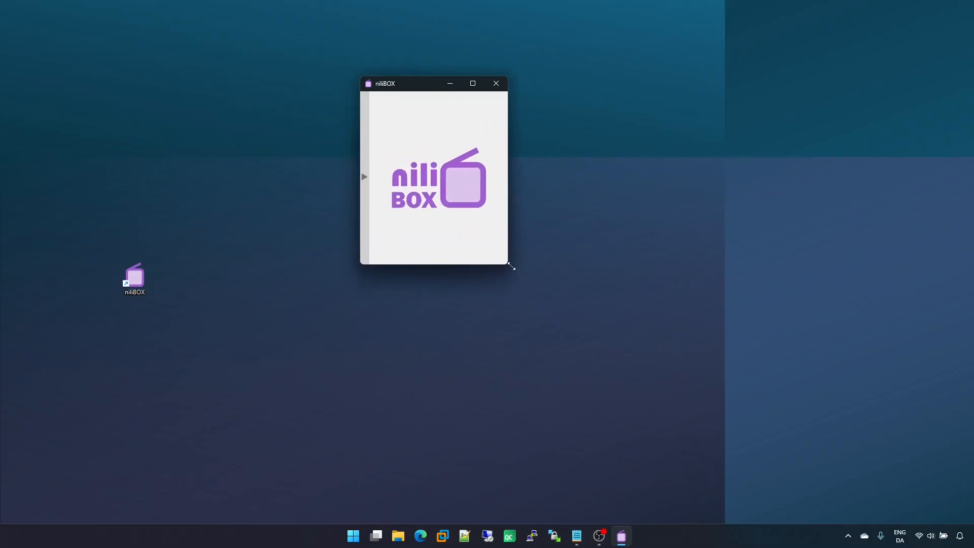
pyautogui.moveTo(413, 89); pyautogui.dragTo(807, 60)
pyautogui.moveTo(828, 238); pyautogui.dragTo(846, 455)
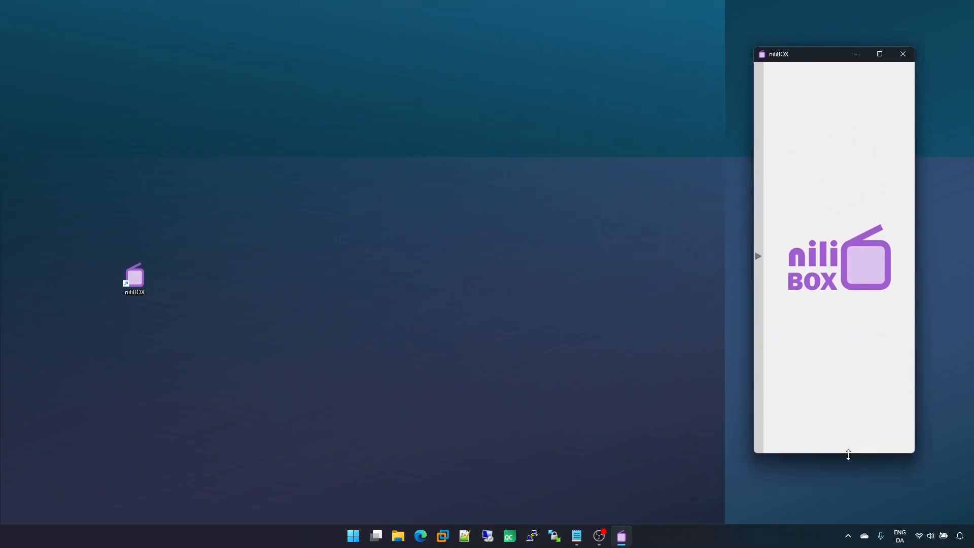
# Step: Close nilIBOX and relaunch it from the desktop shortcut
pyautogui.click(909, 57)
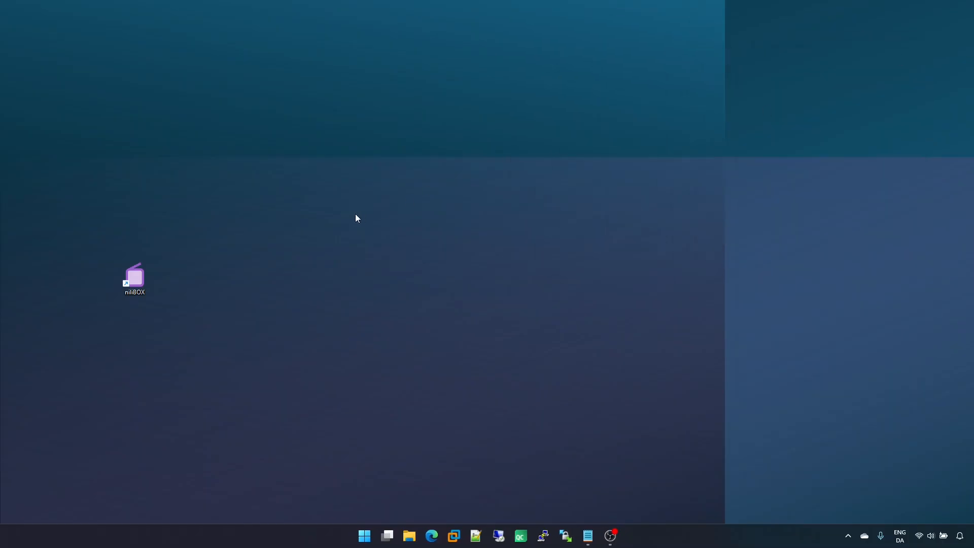
pyautogui.doubleClick(136, 277)
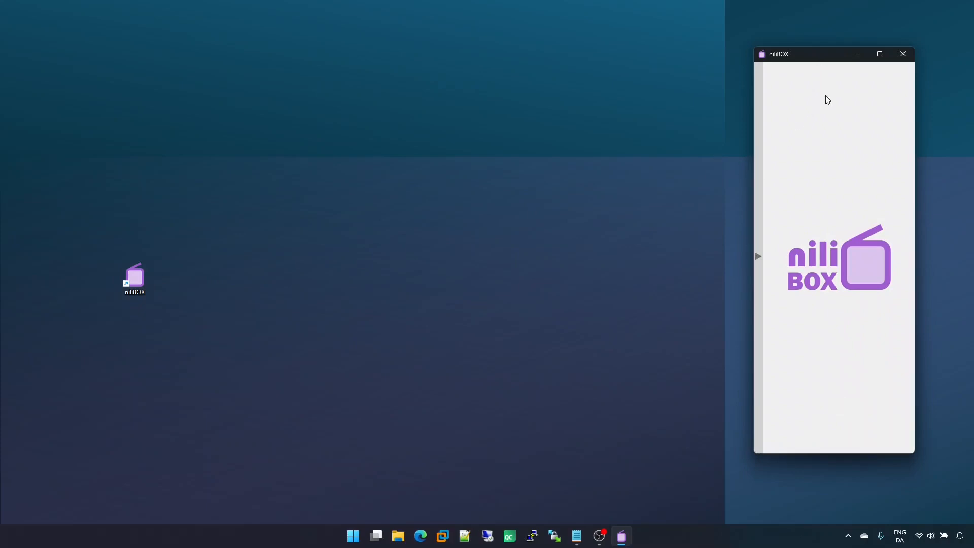
# Step: Move the window back to the centre of the screen and enlarge it
pyautogui.moveTo(827, 60); pyautogui.dragTo(368, 90)
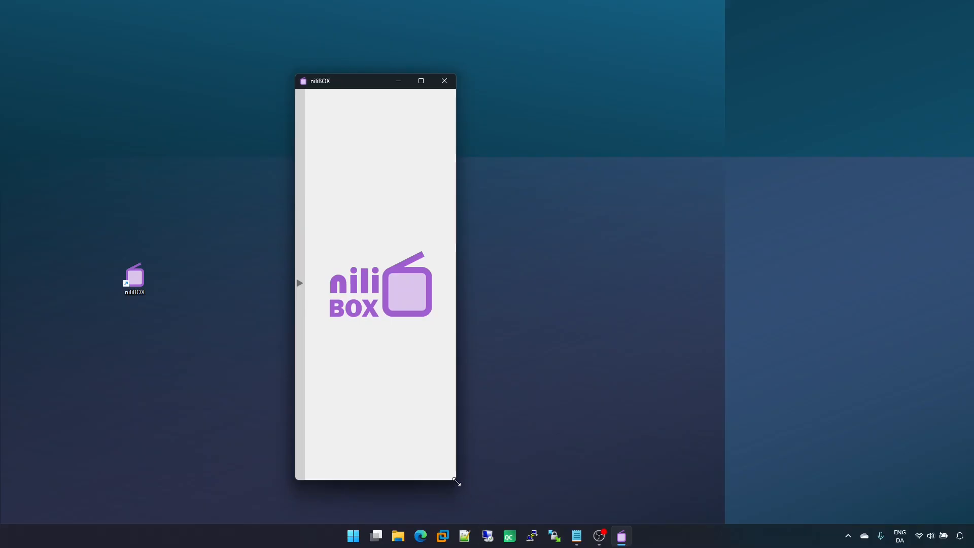
pyautogui.moveTo(456, 479); pyautogui.dragTo(587, 507)
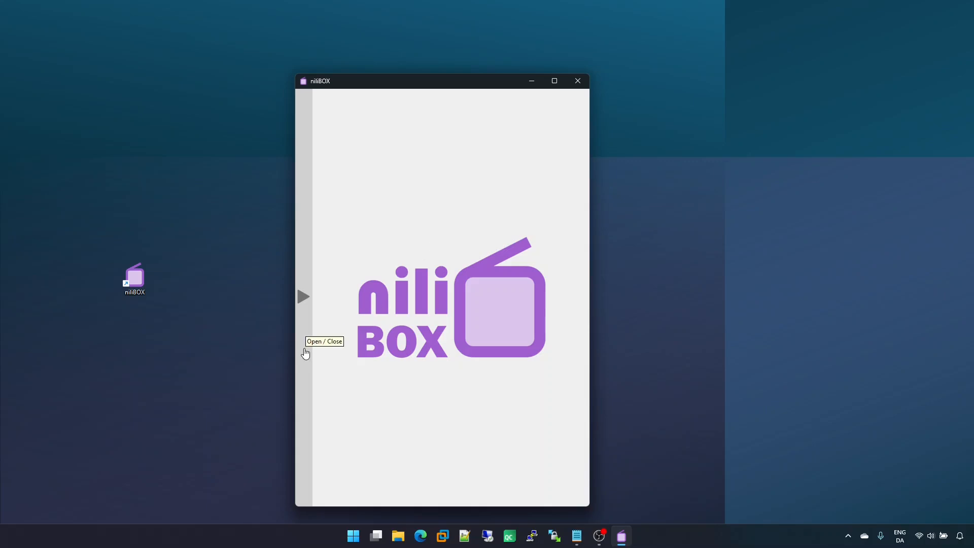
# Step: Open the side panel and open the Information page
pyautogui.click(306, 354)
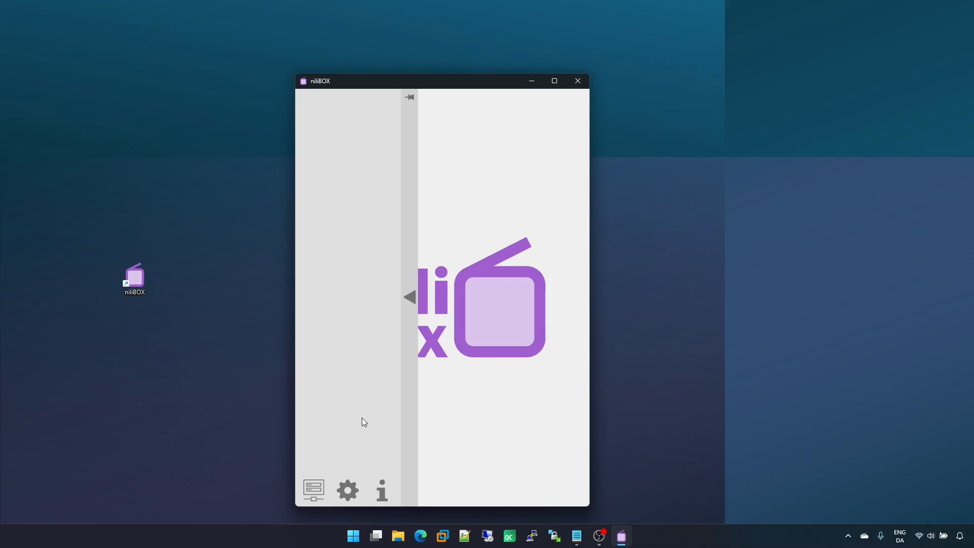
pyautogui.click(382, 490)
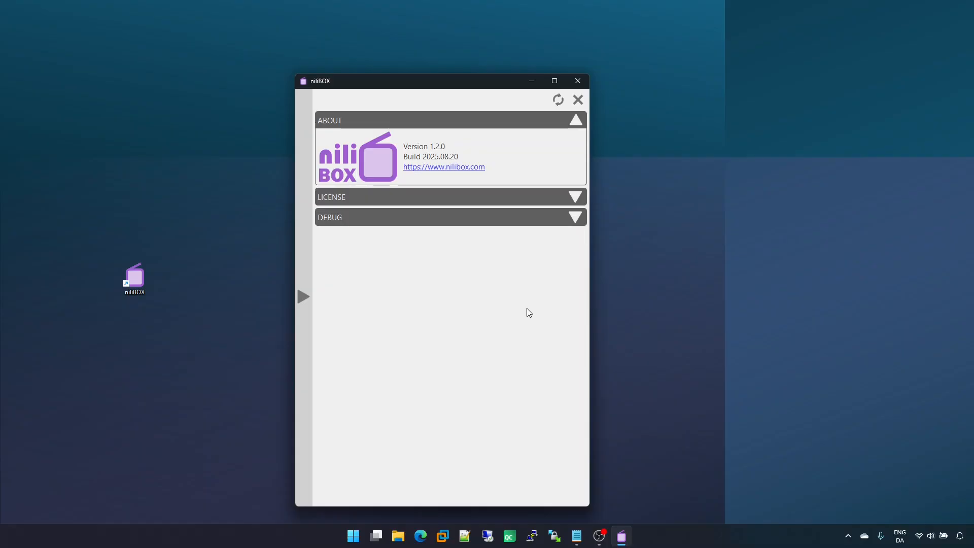
# Step: Open the Settings page and then the Devices page from the side panel
pyautogui.click(302, 332)
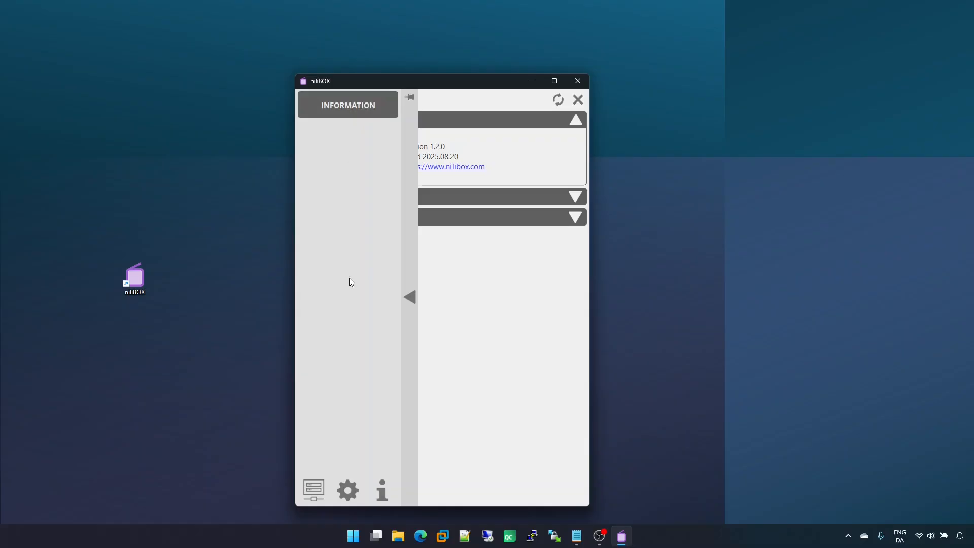
pyautogui.click(347, 490)
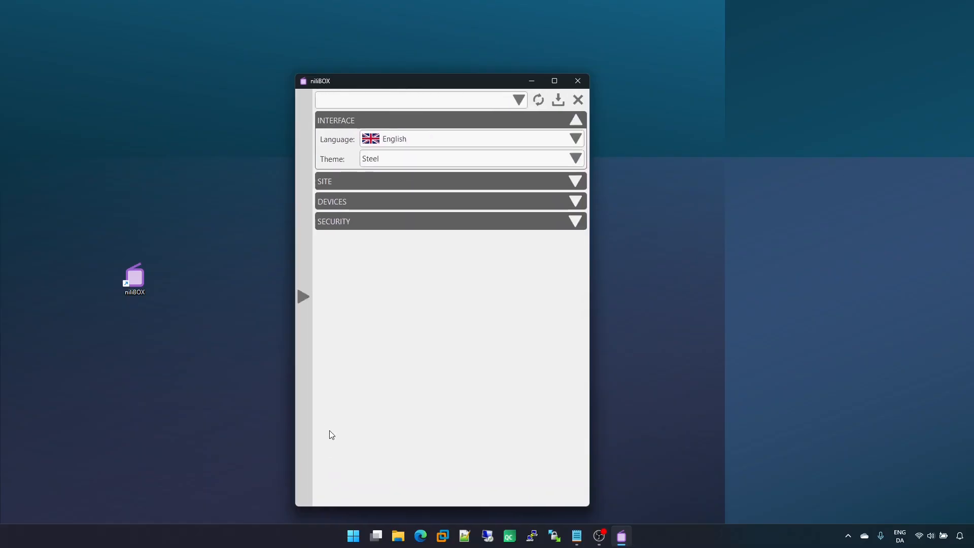
pyautogui.moveTo(306, 422)
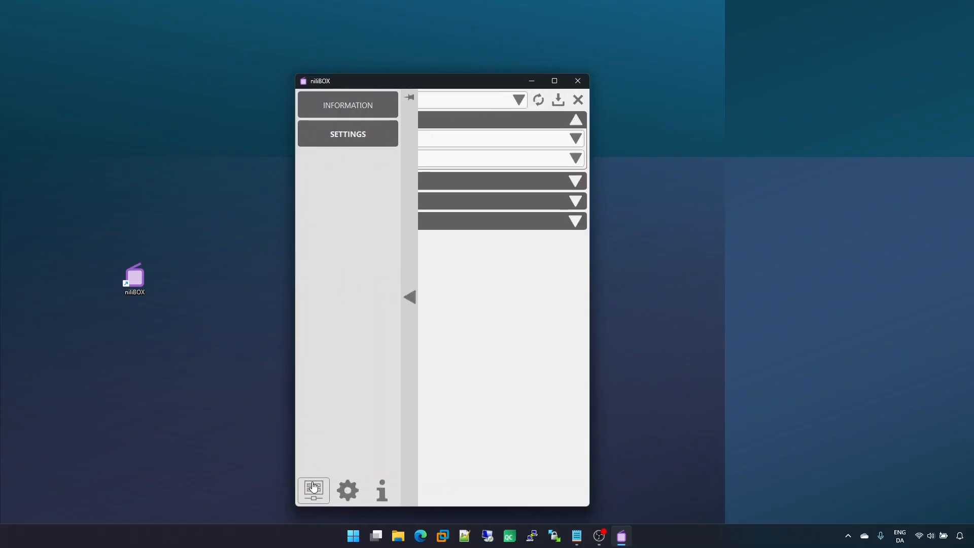
pyautogui.click(314, 487)
# Step: Switch to the Settings tab and then back to the Information tab
pyautogui.moveTo(305, 456)
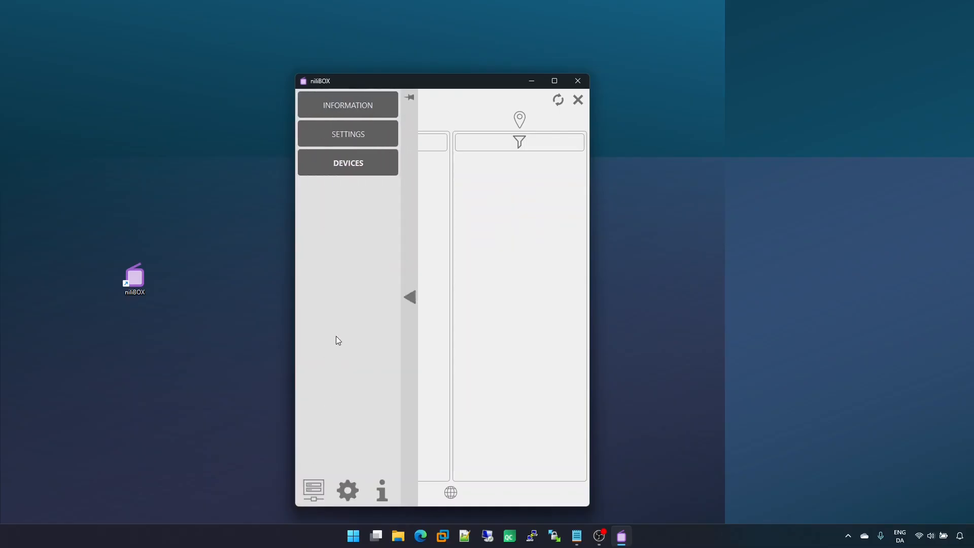
pyautogui.click(339, 146)
pyautogui.moveTo(321, 145)
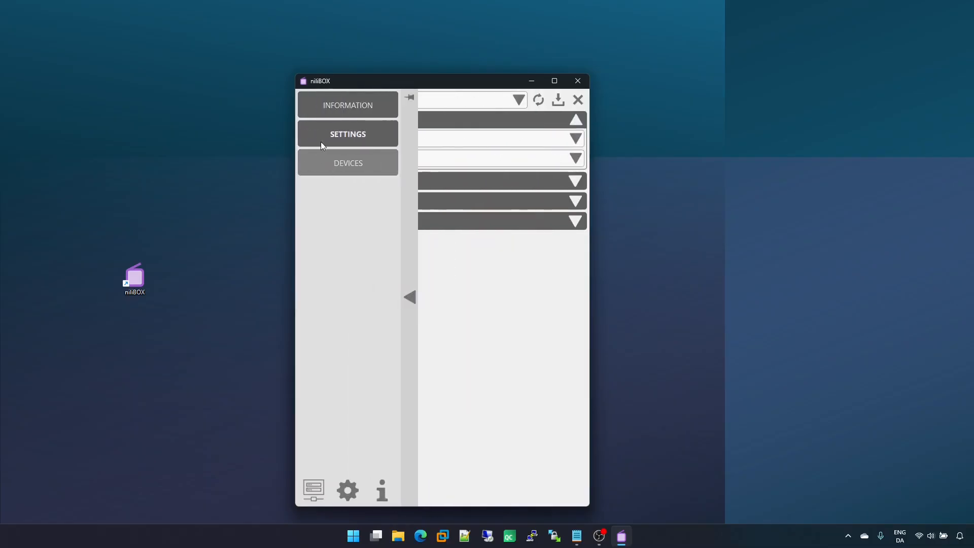
pyautogui.click(339, 110)
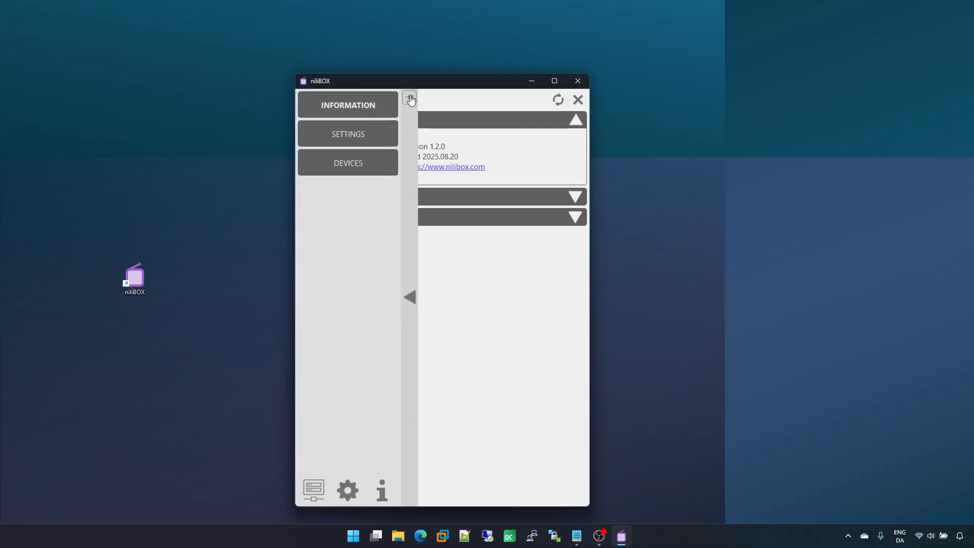
# Step: Pin the side panel open and widen the window
pyautogui.click(410, 99)
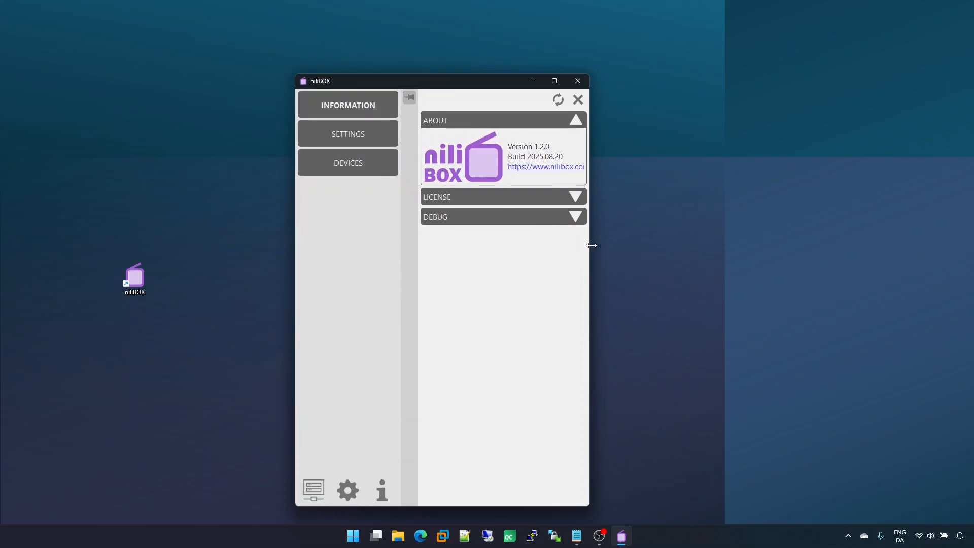
pyautogui.moveTo(591, 246); pyautogui.dragTo(695, 245)
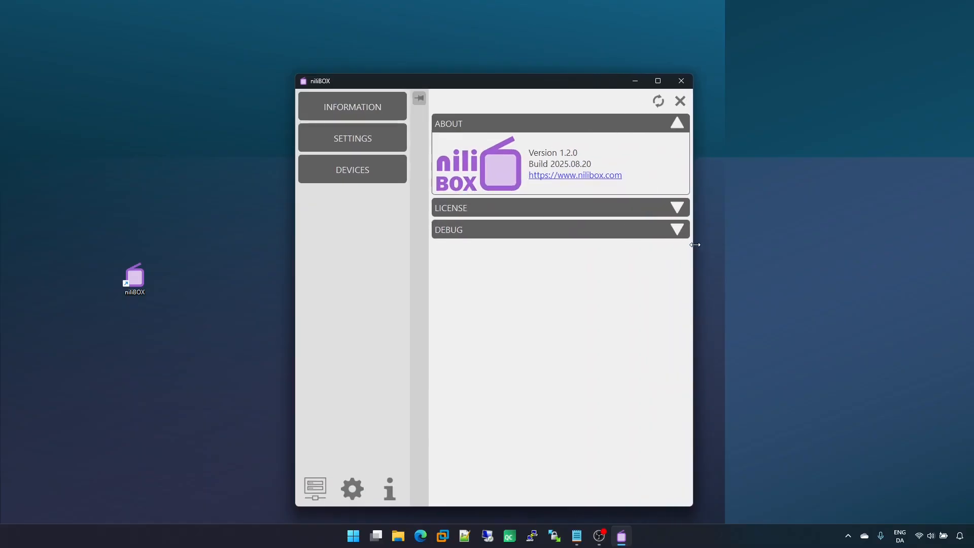
# Step: Switch between the Information, Settings and Devices tabs
pyautogui.click(344, 117)
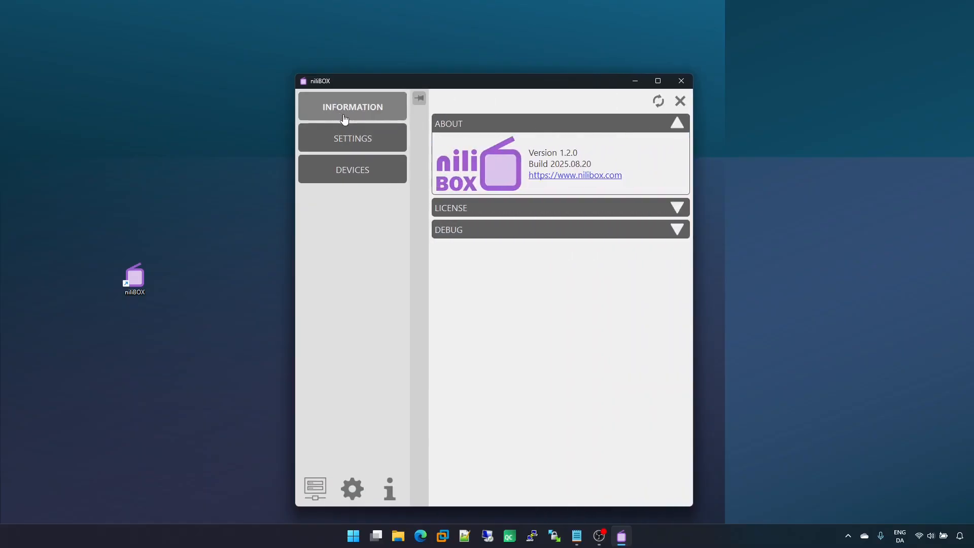
pyautogui.click(348, 145)
pyautogui.click(349, 169)
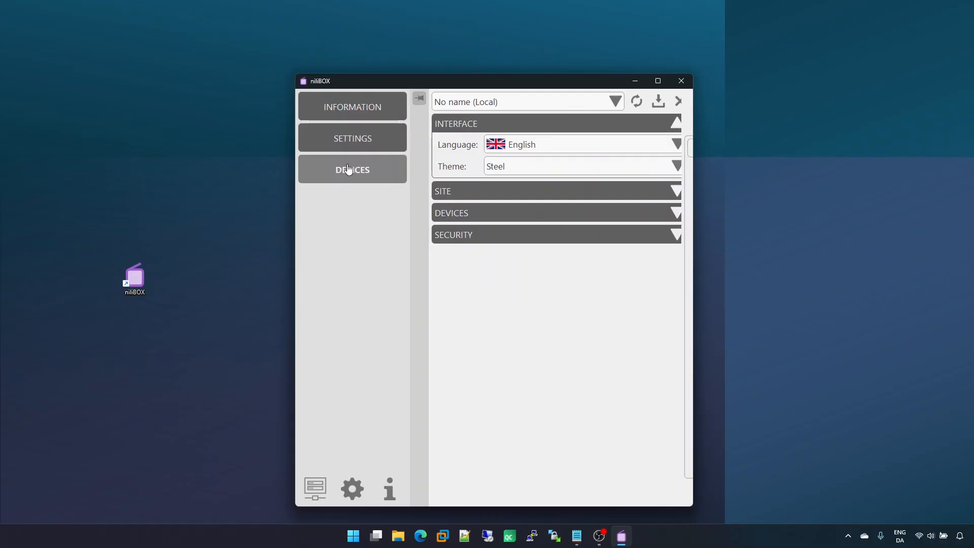
pyautogui.click(355, 143)
pyautogui.click(353, 116)
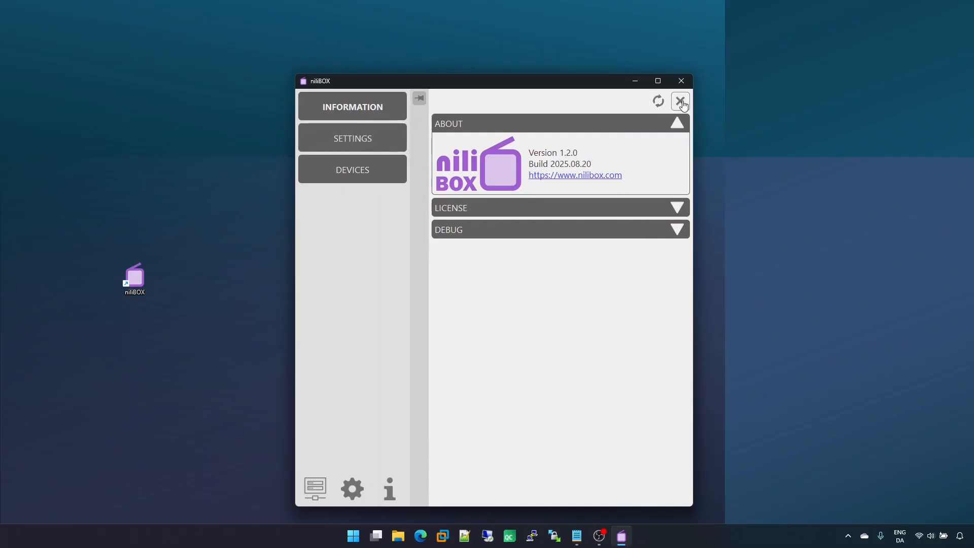
# Step: Close the Information, Devices and Settings pages
pyautogui.click(681, 101)
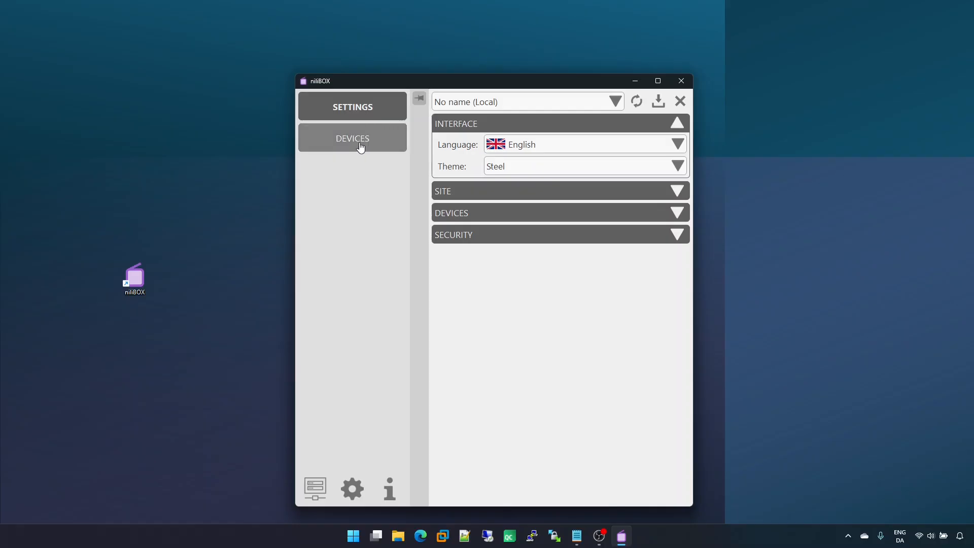
pyautogui.moveTo(360, 147); pyautogui.dragTo(328, 146)
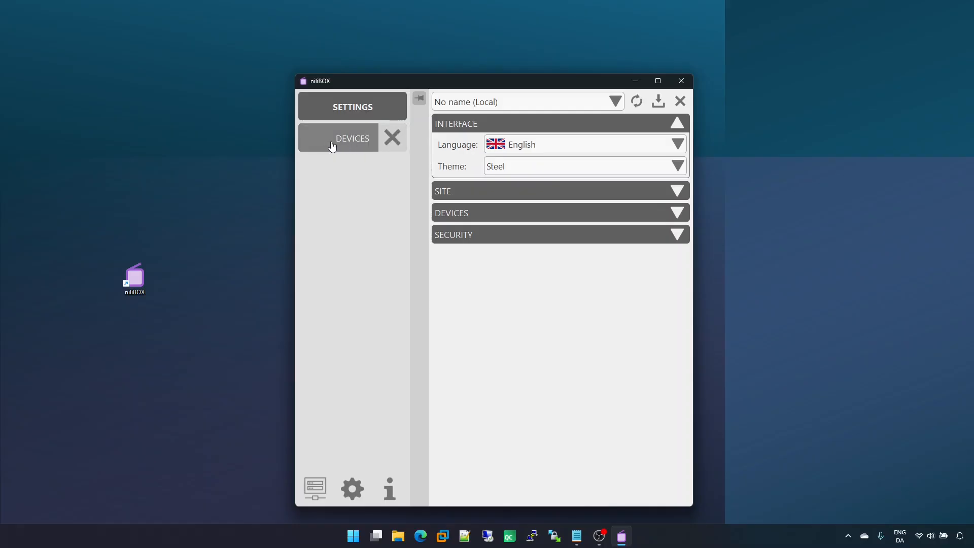
pyautogui.click(386, 139)
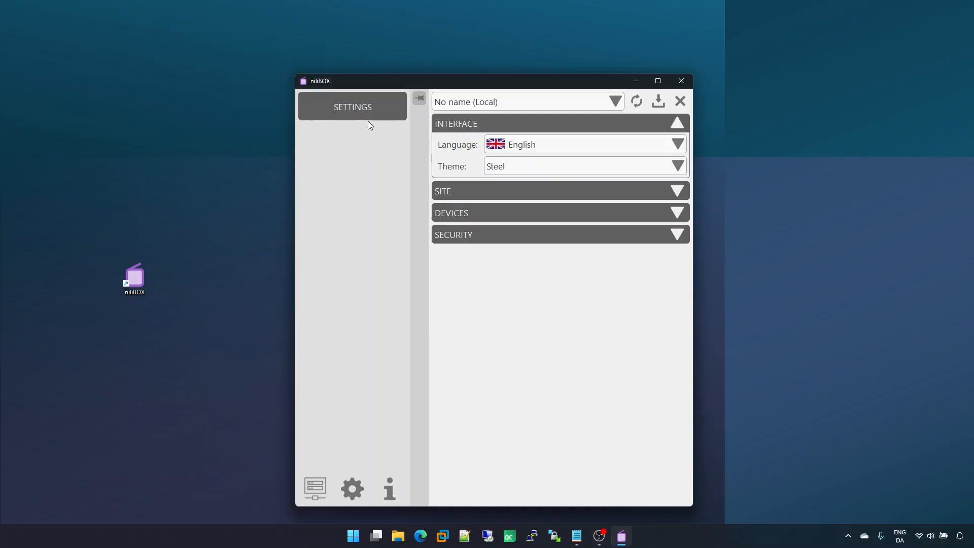
pyautogui.moveTo(357, 110); pyautogui.dragTo(332, 110)
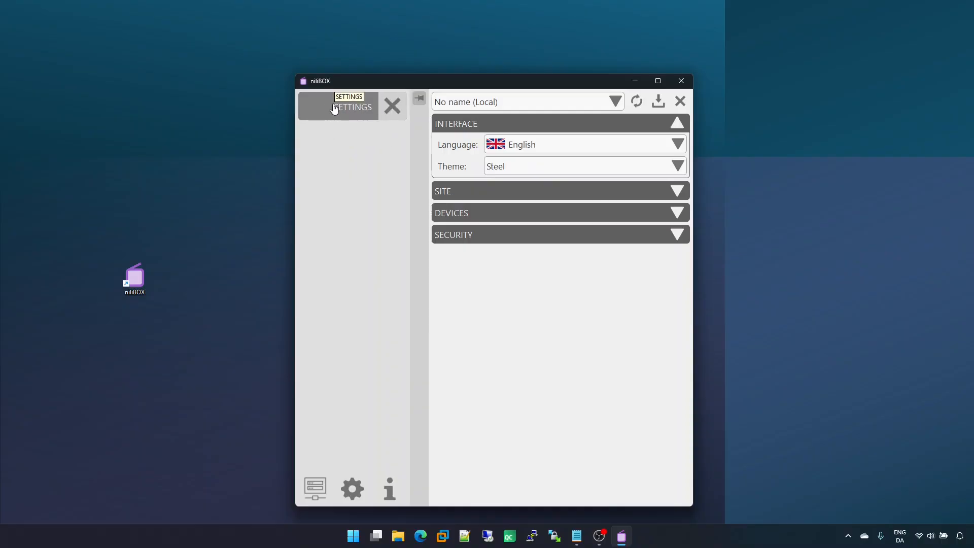
pyautogui.click(392, 106)
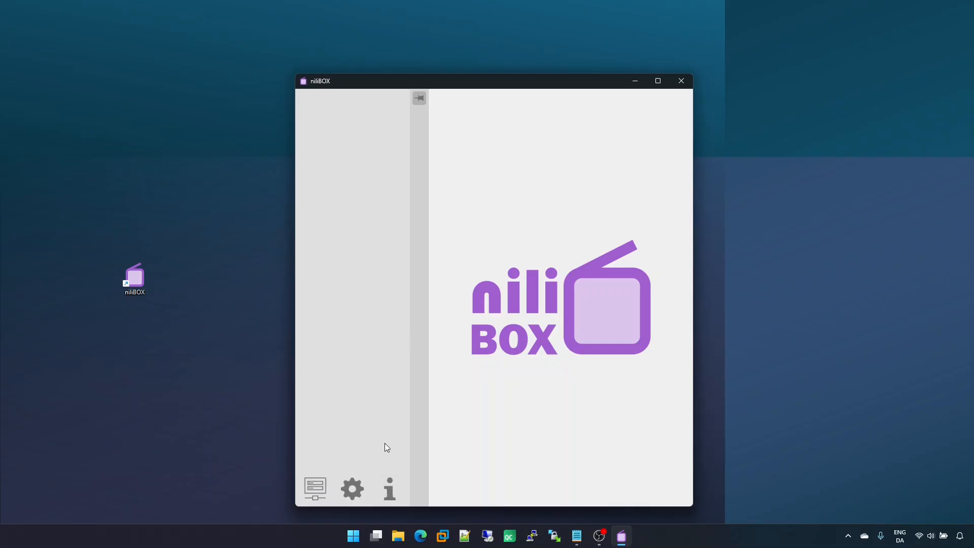
# Step: Reopen the Information page, visit the nilibox.com website link and close the browser again
pyautogui.click(390, 488)
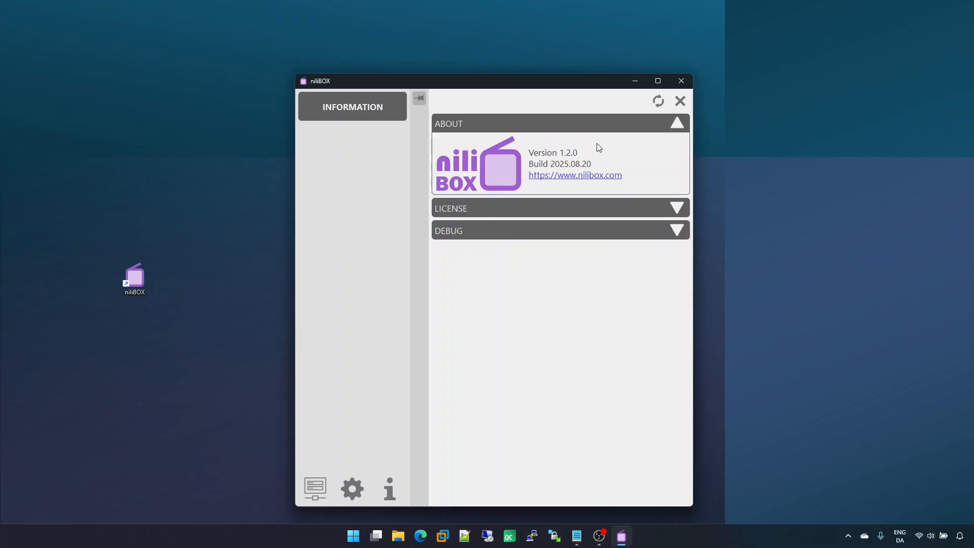
pyautogui.click(575, 178)
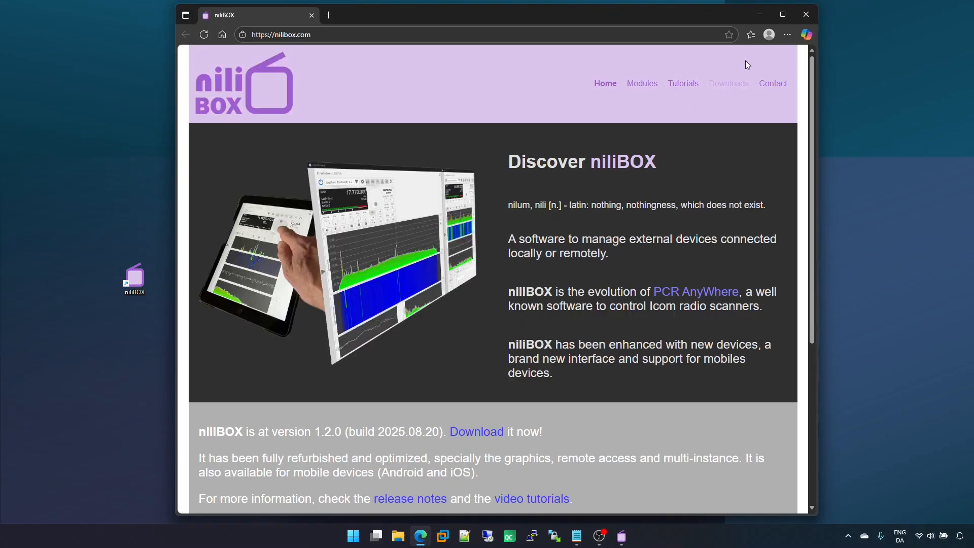
pyautogui.click(806, 16)
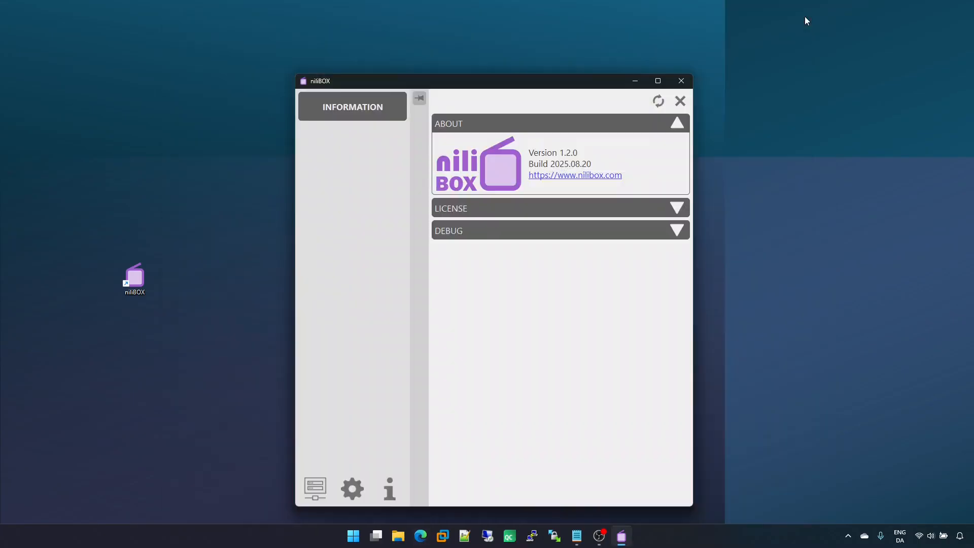
# Step: Expand the License section and scroll through its text
pyautogui.click(588, 209)
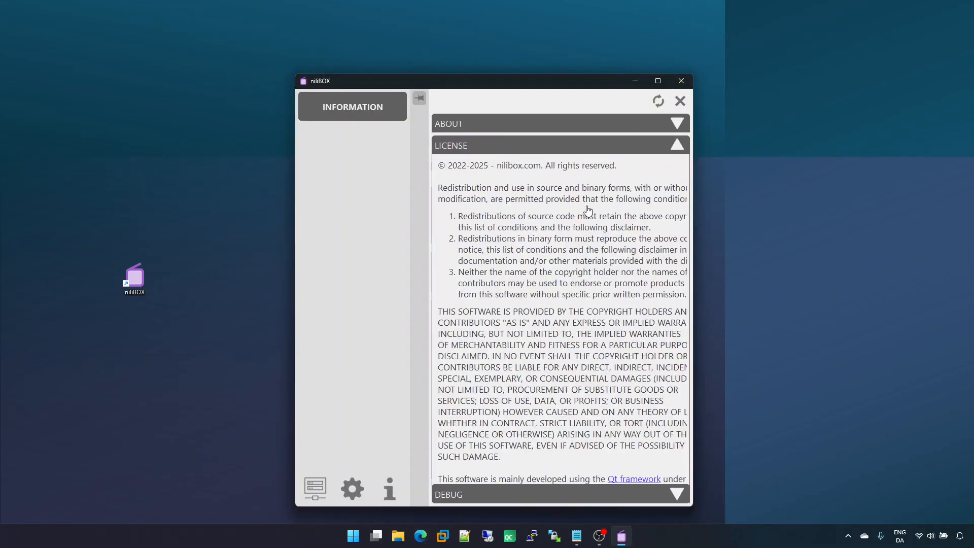
pyautogui.scroll(-2, 584, 311)
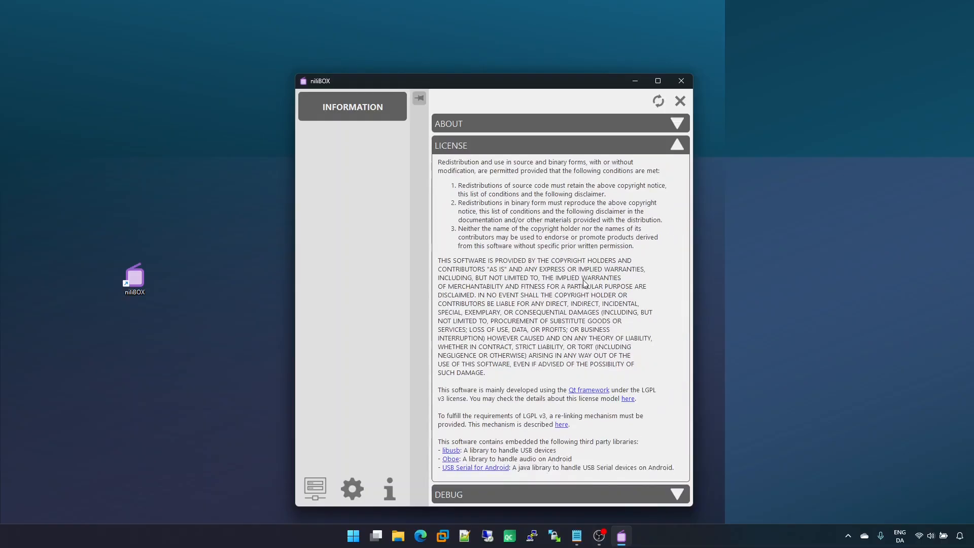
# Step: Scroll to the end of the license text, open the Privacy policy link and close the browser
pyautogui.scroll(3, 579, 201)
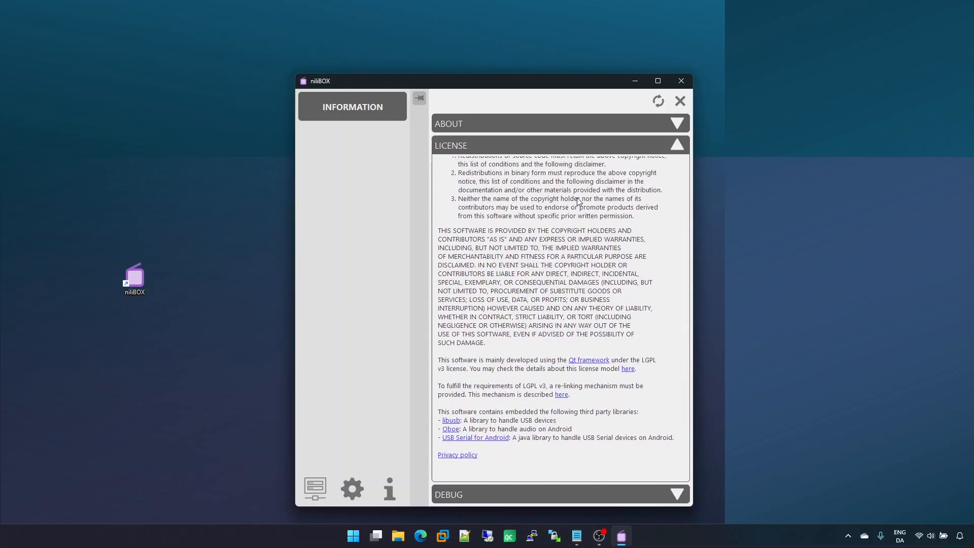
pyautogui.scroll(-2, 578, 264)
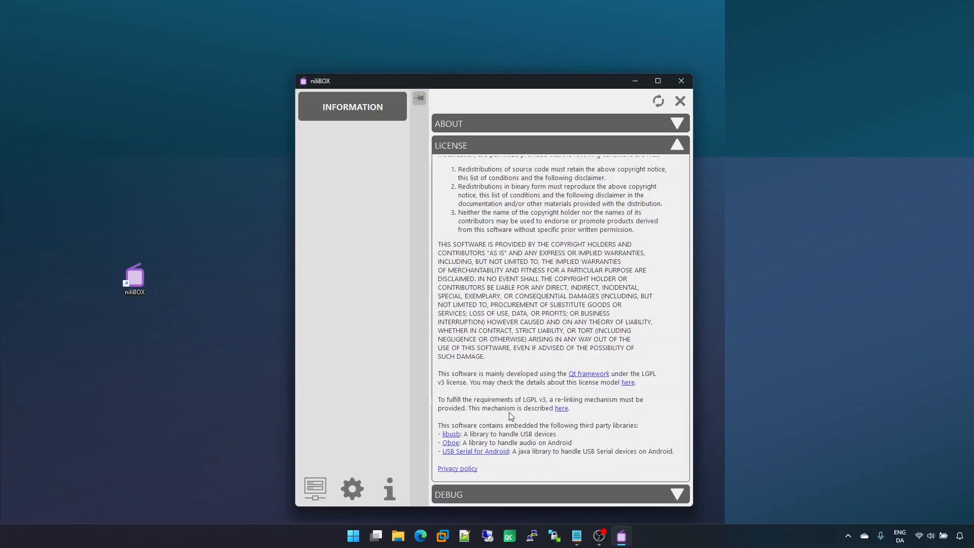
pyautogui.scroll(-1, 511, 417)
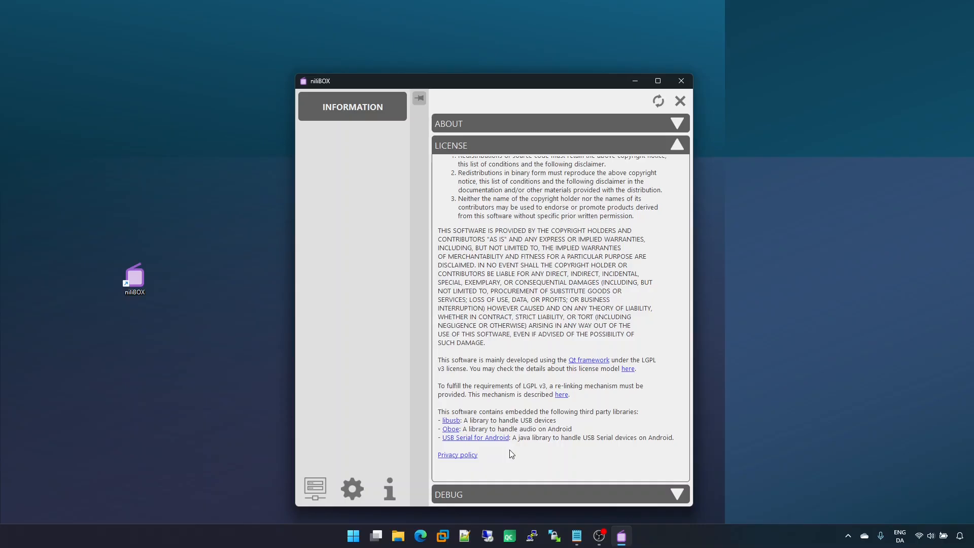
pyautogui.click(465, 455)
pyautogui.click(804, 16)
# Step: Expand the Debug section and switch between the two log files, ending on _Log_20250925175156.log
pyautogui.click(552, 494)
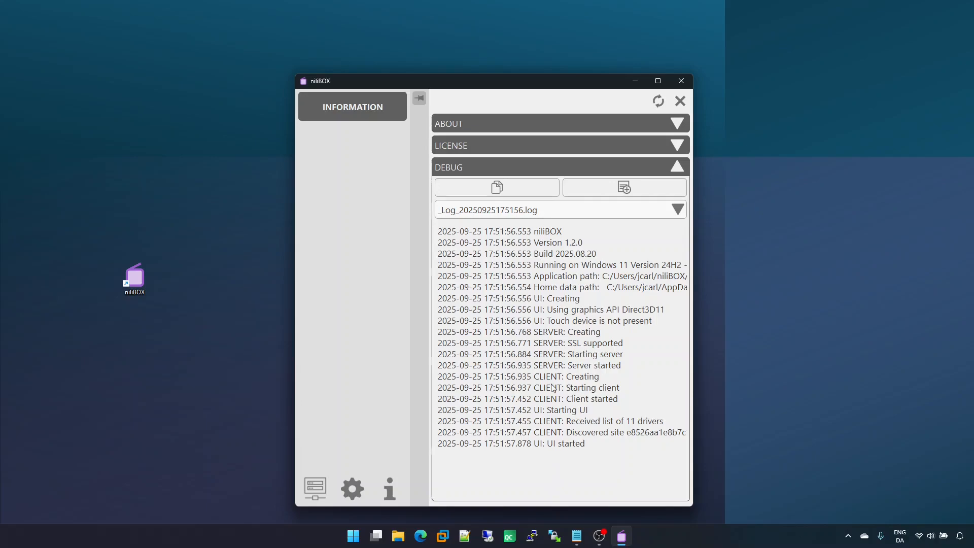
pyautogui.click(580, 213)
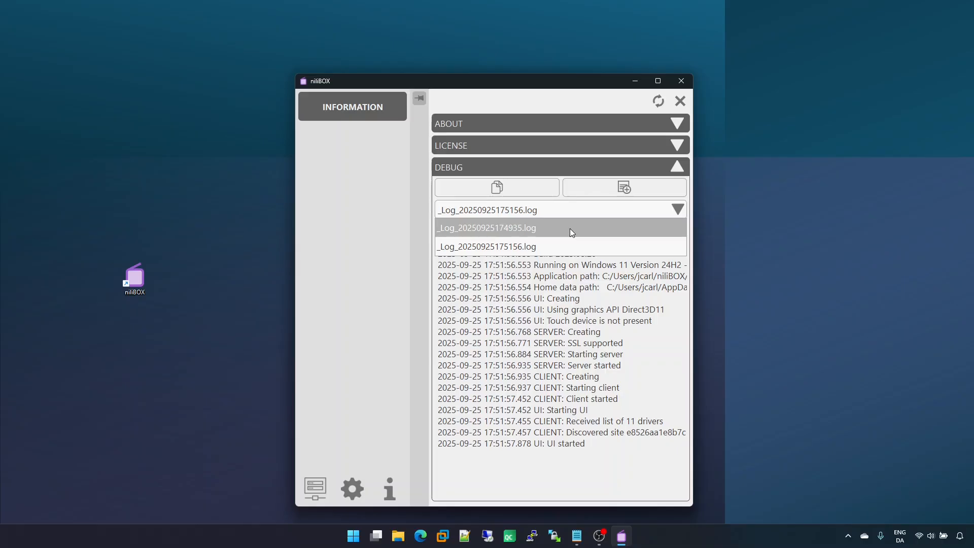
pyautogui.click(570, 228)
pyautogui.click(571, 214)
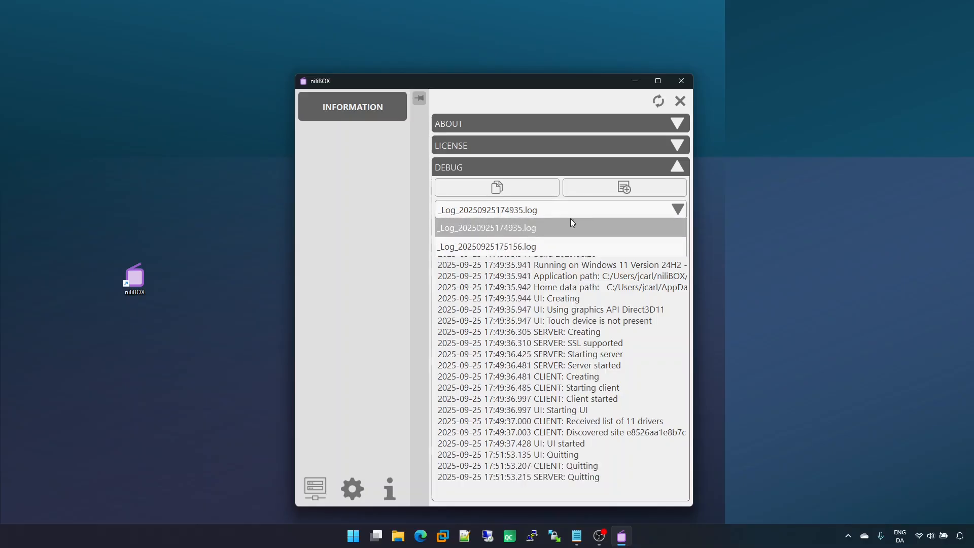
pyautogui.click(570, 247)
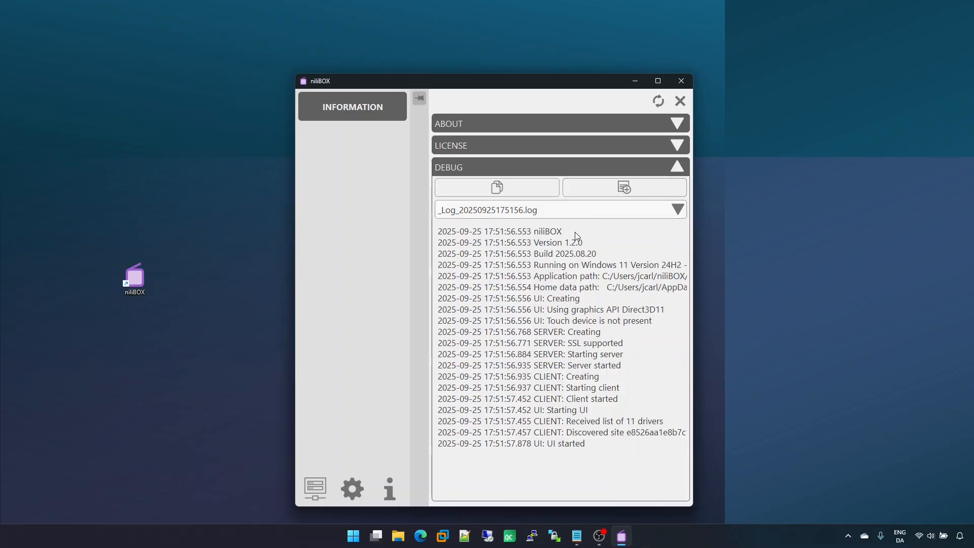
# Step: Close nilIBOX and launch Command Prompt by searching for cmd
pyautogui.click(681, 81)
pyautogui.click(365, 535)
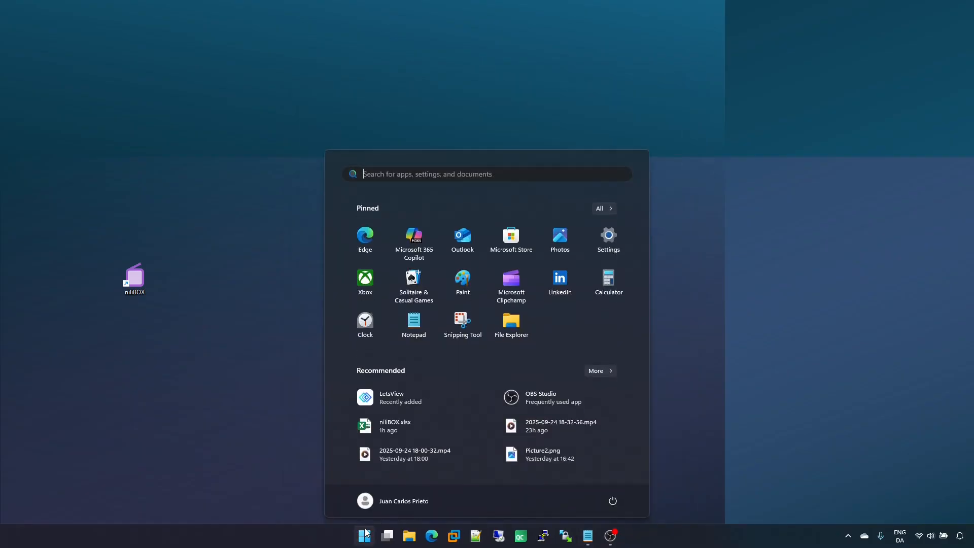
pyautogui.write('cmd')
pyautogui.press('Return')
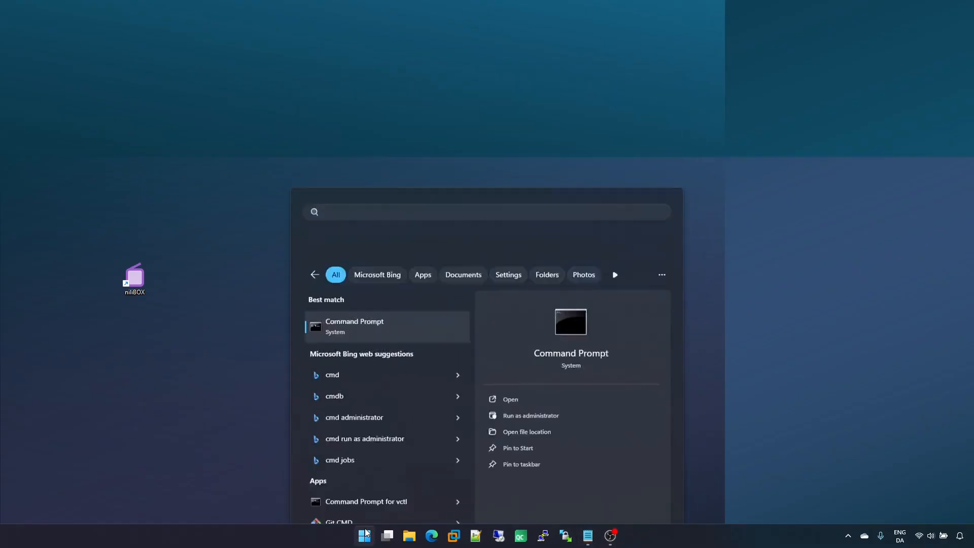
# Step: Change to the niliBOX folder, run niliBOX.exe --help and dismiss the usage dialog
pyautogui.write('cd niliBOX')
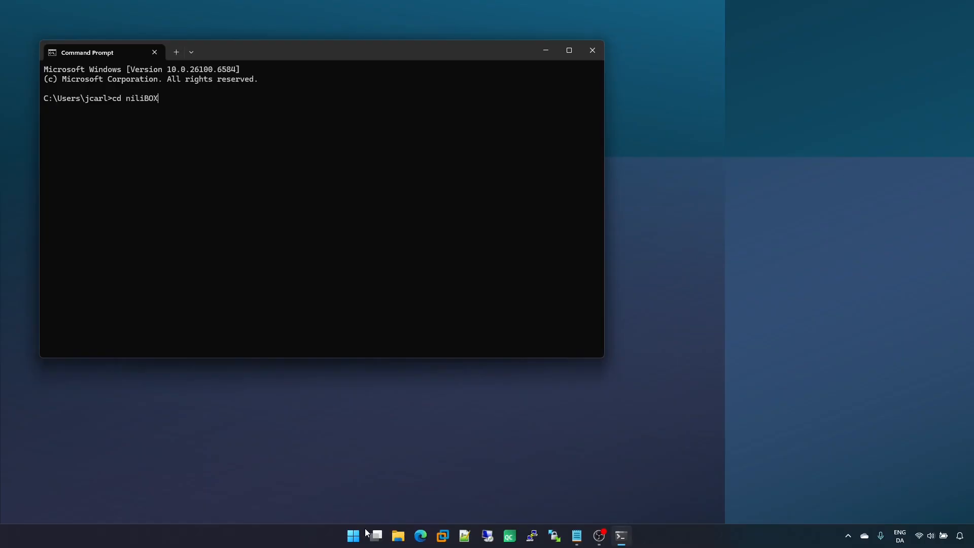
pyautogui.press('Return')
pyautogui.write('nil')
pyautogui.press('Tab')
pyautogui.write('--h')
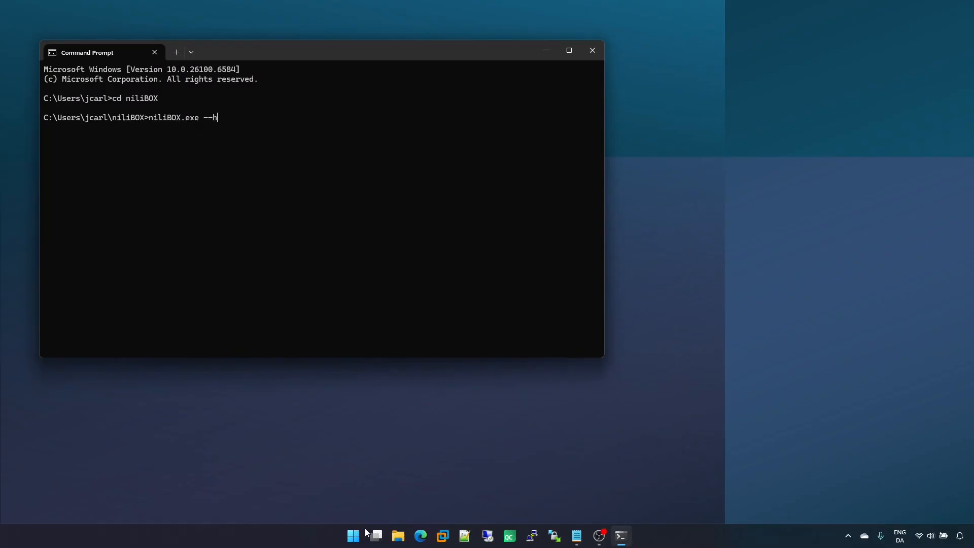
pyautogui.write('elp')
pyautogui.press('Return')
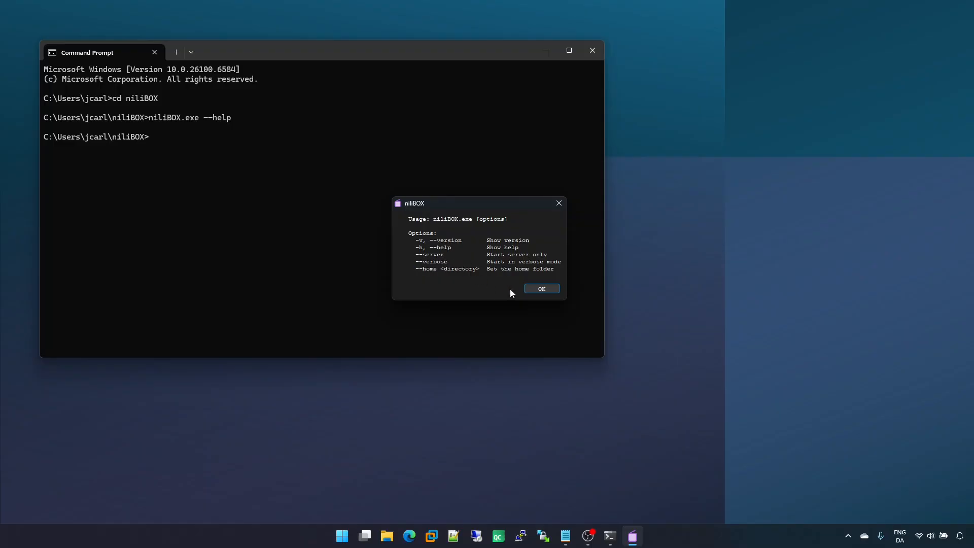
pyautogui.click(536, 288)
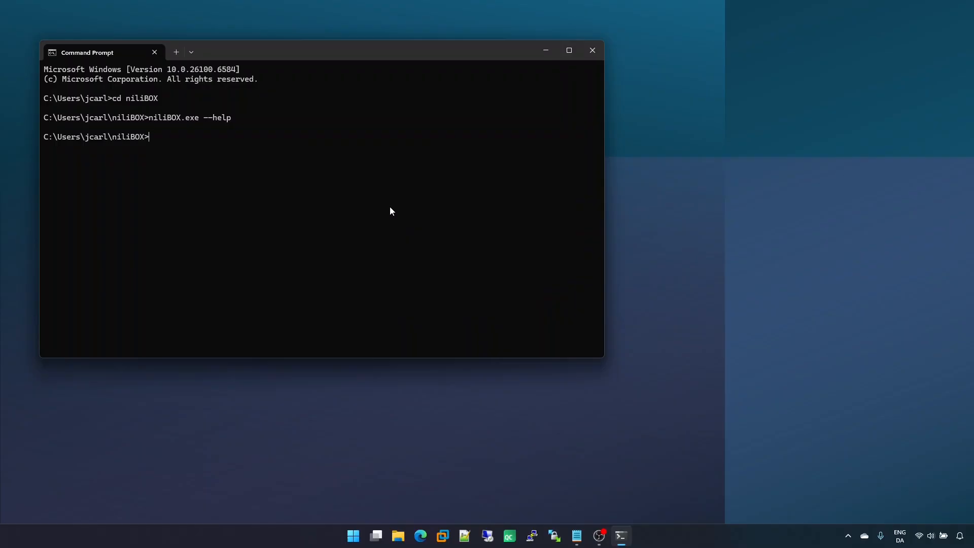
# Step: Recall the previous command, edit it to niliBOX.exe --verbose and run it
pyautogui.press('Up')
pyautogui.press('BackSpace')
pyautogui.press('BackSpace')
pyautogui.press('BackSpace')
pyautogui.press('BackSpace')
pyautogui.write('verbose')
pyautogui.press('Return')
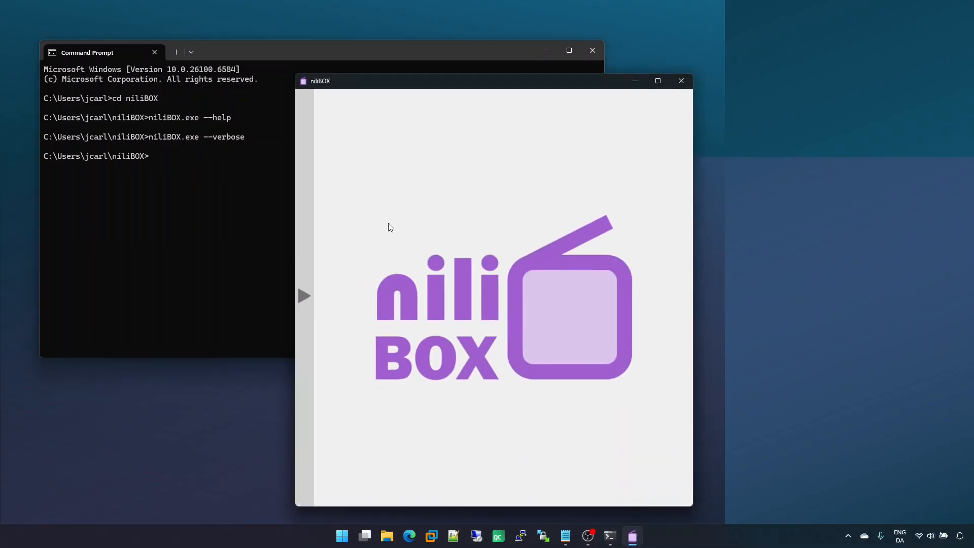
# Step: Open the side panel, go to the Information page and expand the Debug section
pyautogui.click(304, 374)
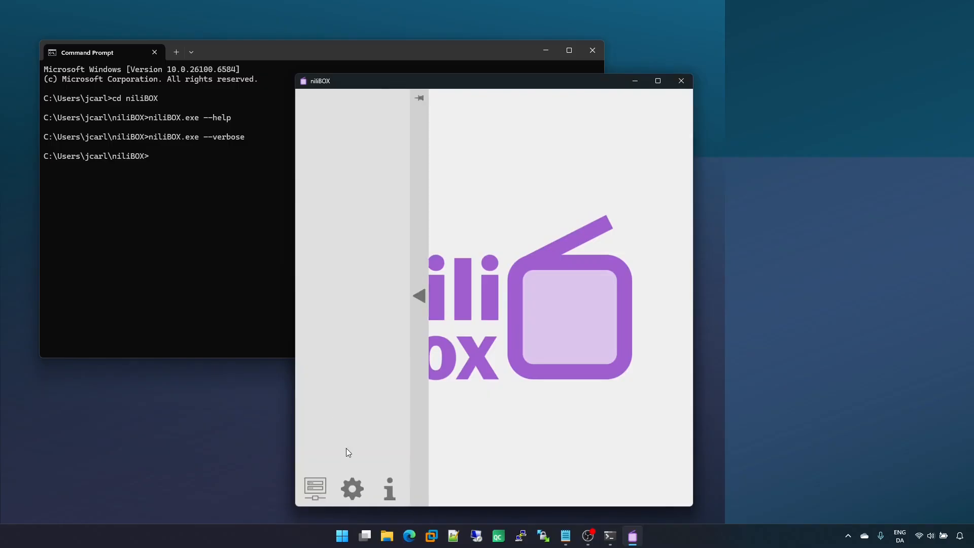
pyautogui.click(390, 490)
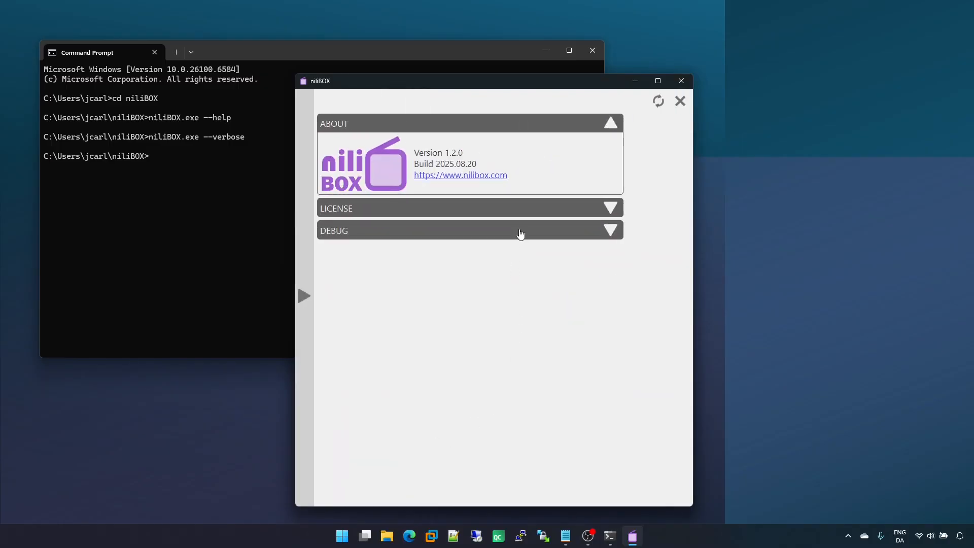
pyautogui.click(520, 232)
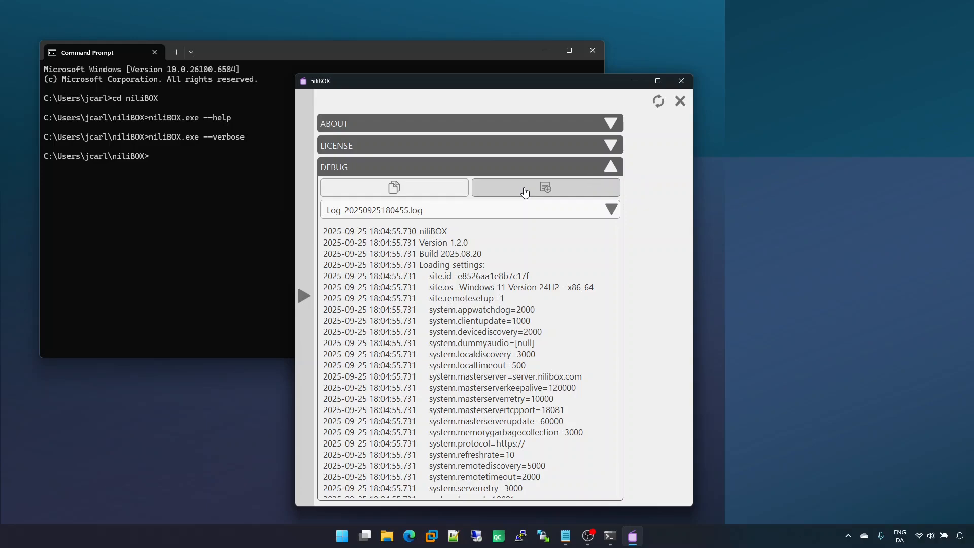
# Step: Scroll through the verbose debug log entries
pyautogui.scroll(-6, 537, 404)
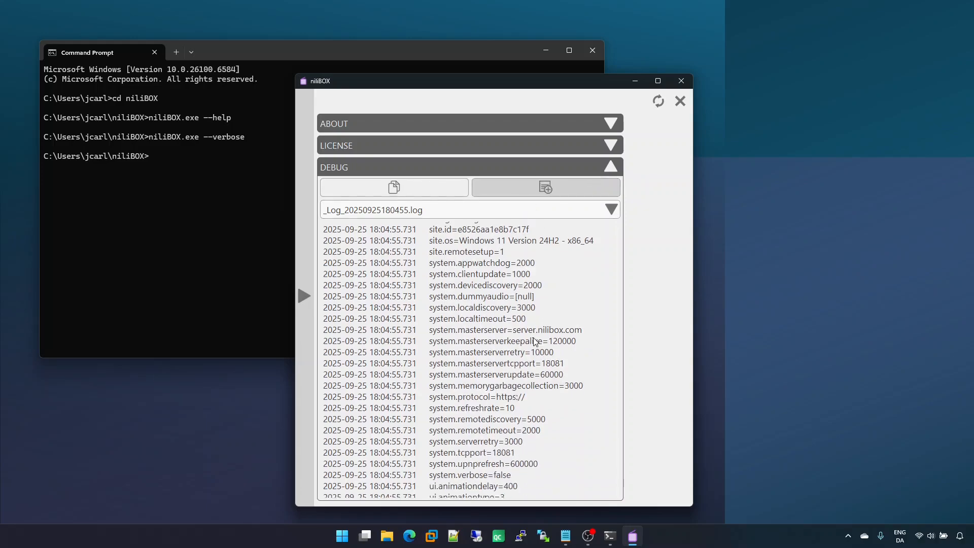
pyautogui.scroll(-2, 529, 326)
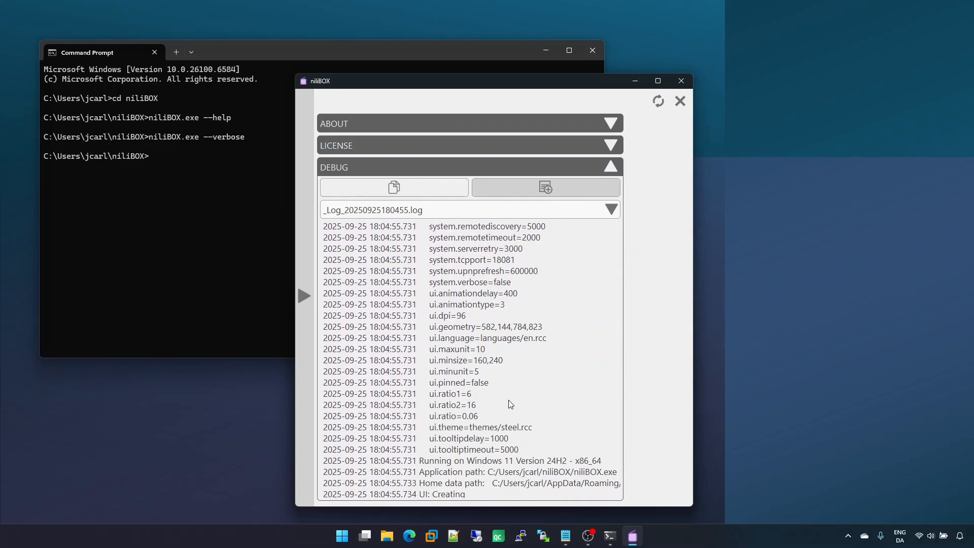
pyautogui.scroll(-6, 509, 402)
pyautogui.scroll(-3, 512, 260)
pyautogui.scroll(5, 516, 389)
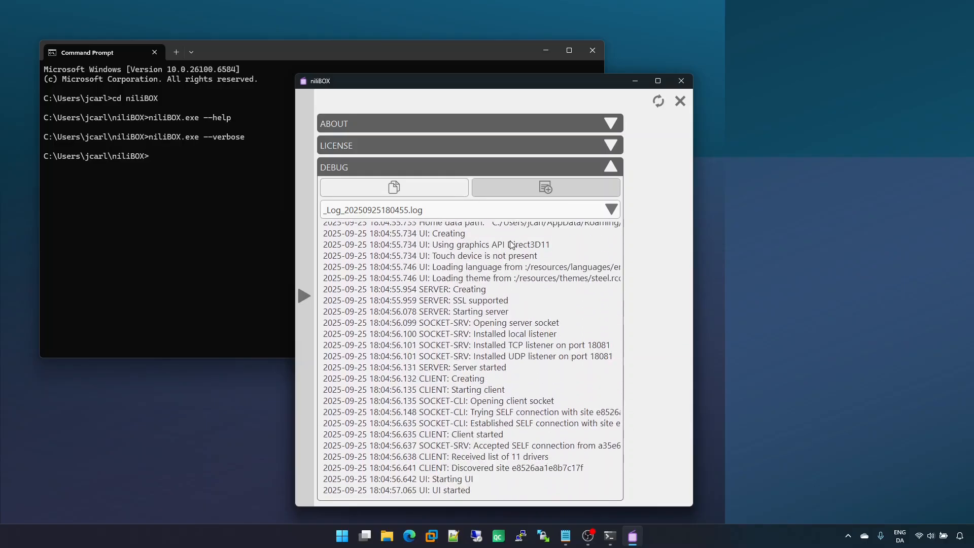
pyautogui.scroll(5, 520, 355)
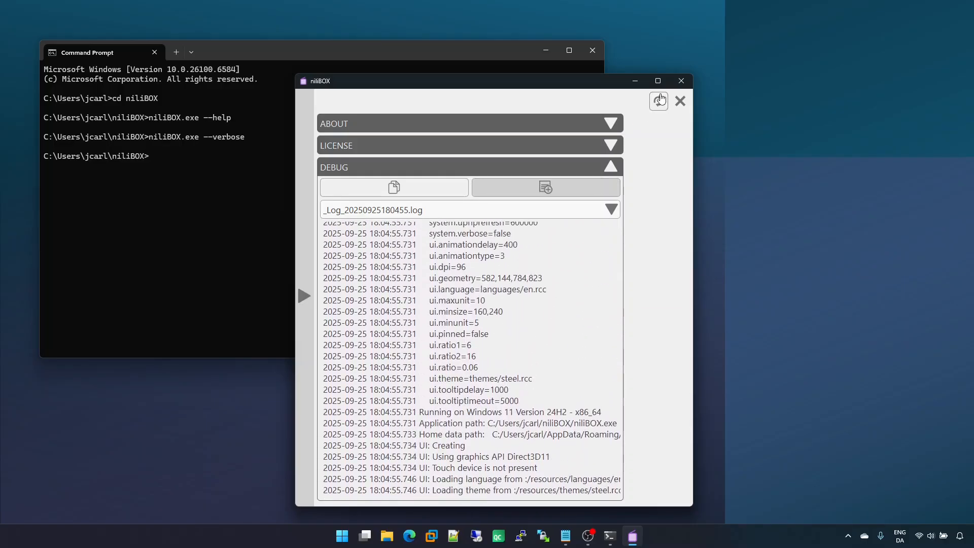
# Step: Close nilIBOX and the Command Prompt, then relaunch nilIBOX from its desktop shortcut
pyautogui.click(683, 81)
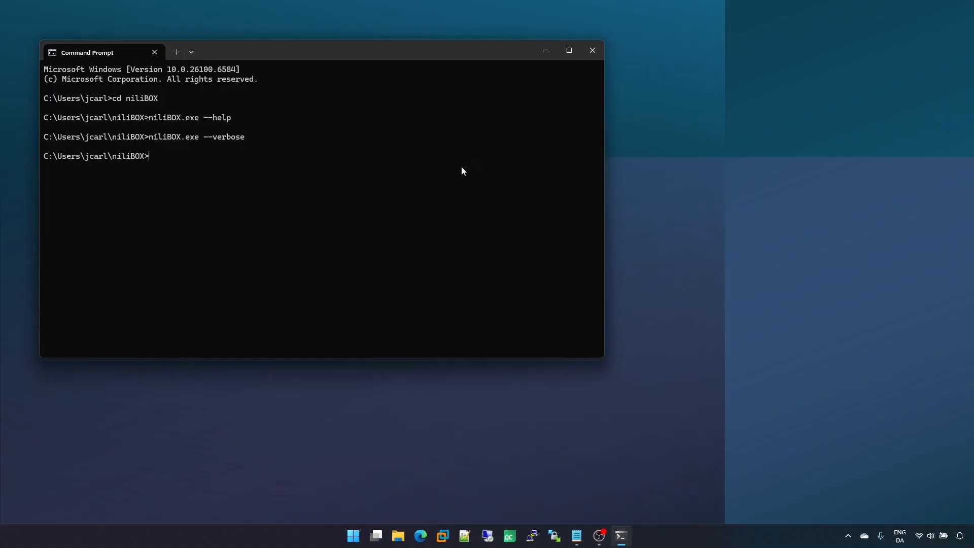
pyautogui.click(586, 57)
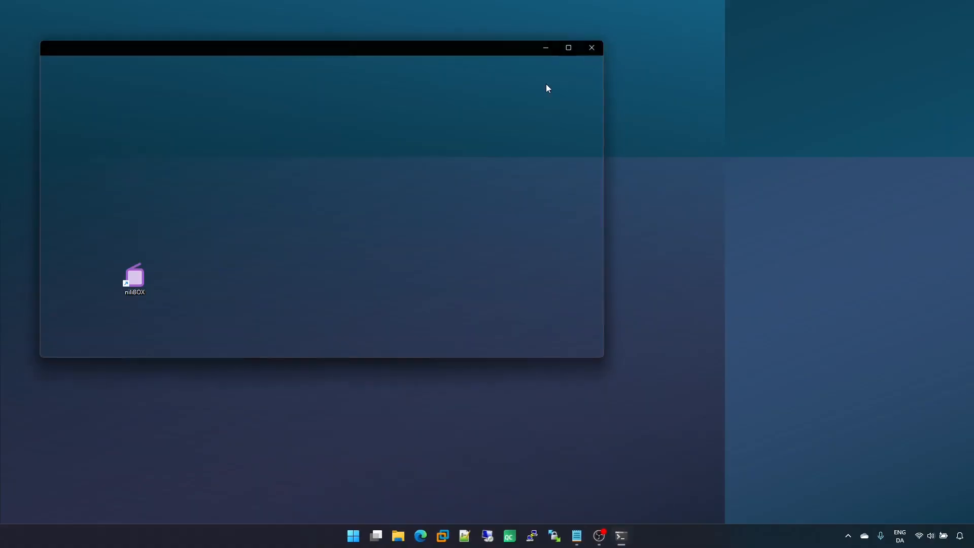
pyautogui.doubleClick(131, 284)
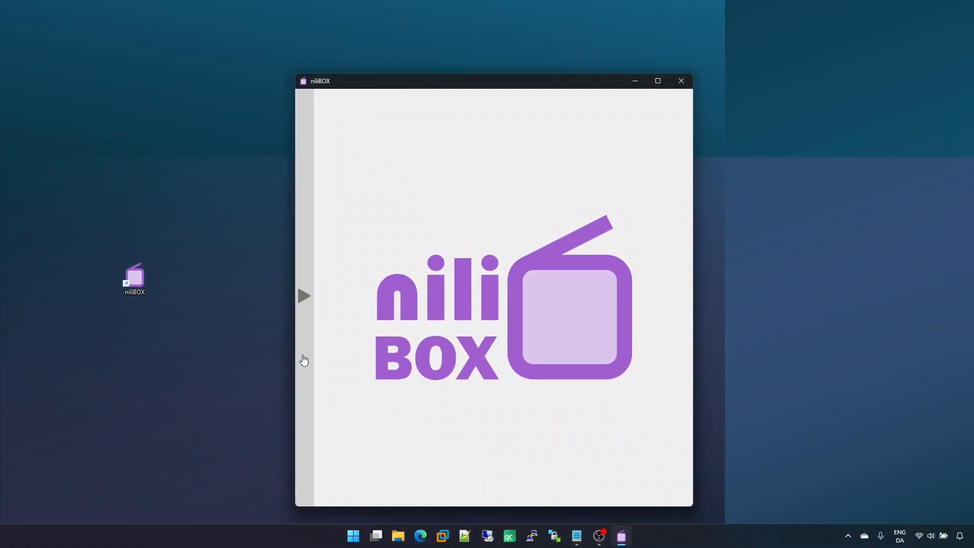
# Step: Pin the side panel open and open the Settings page
pyautogui.moveTo(303, 359)
pyautogui.click(419, 98)
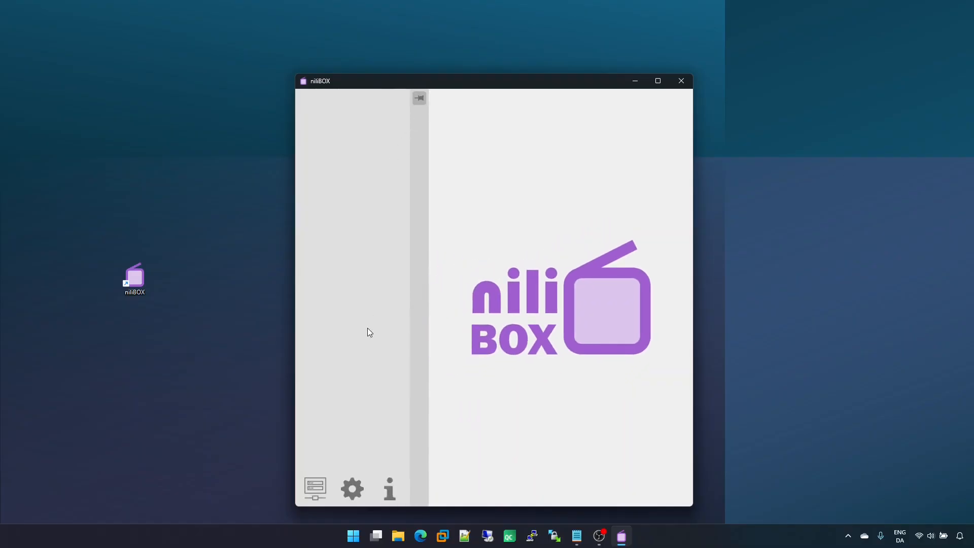
pyautogui.click(356, 490)
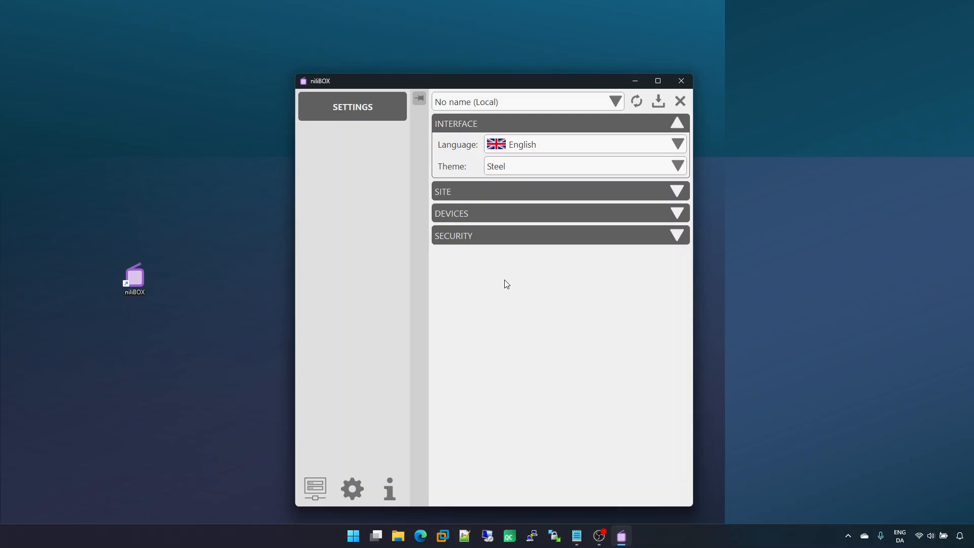
# Step: Switch the interface language to Español, Italiano and Nederlands in turn, then back to English
pyautogui.click(544, 147)
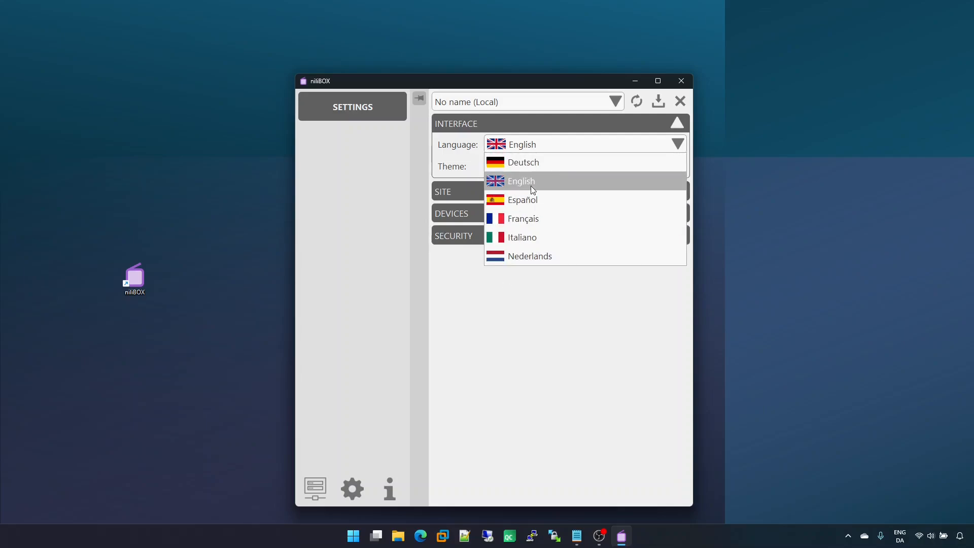
pyautogui.click(530, 200)
pyautogui.click(528, 147)
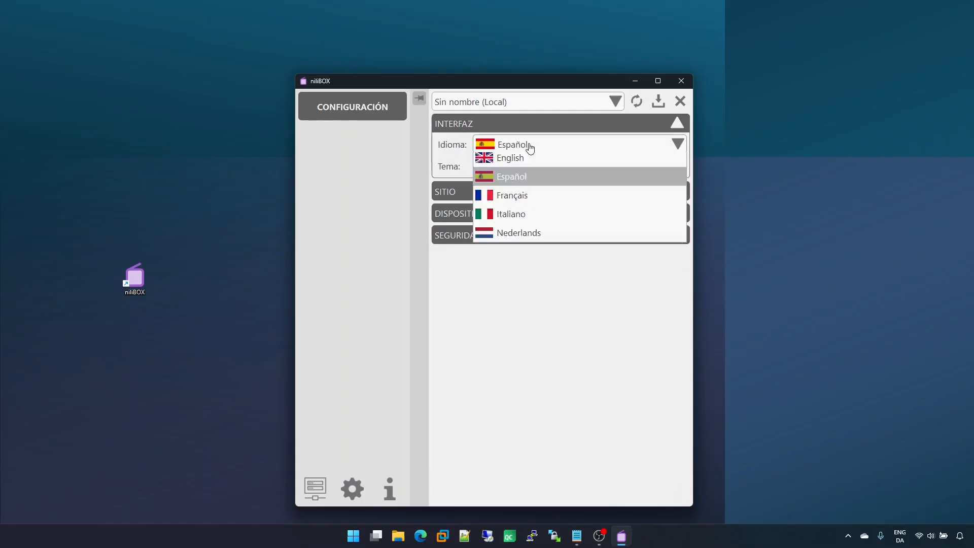
pyautogui.click(522, 232)
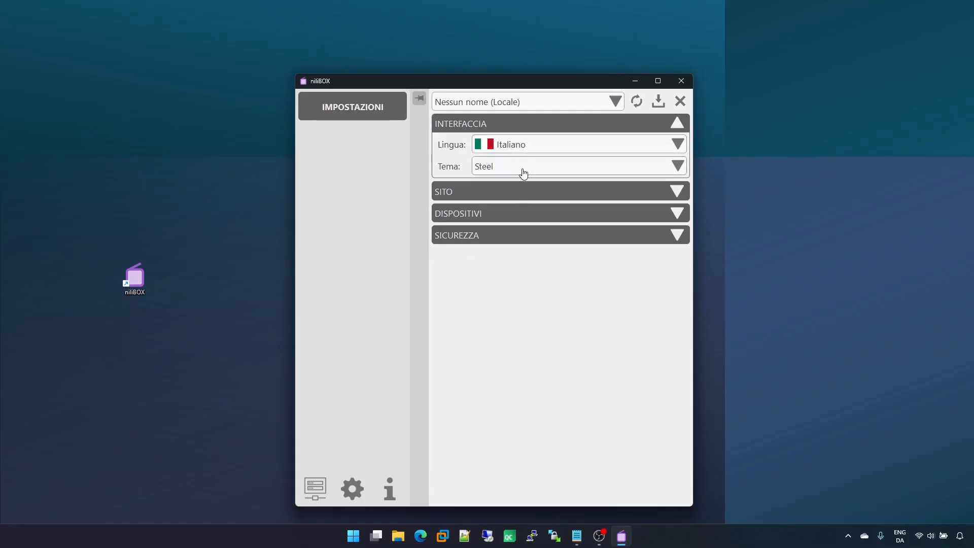
pyautogui.click(526, 146)
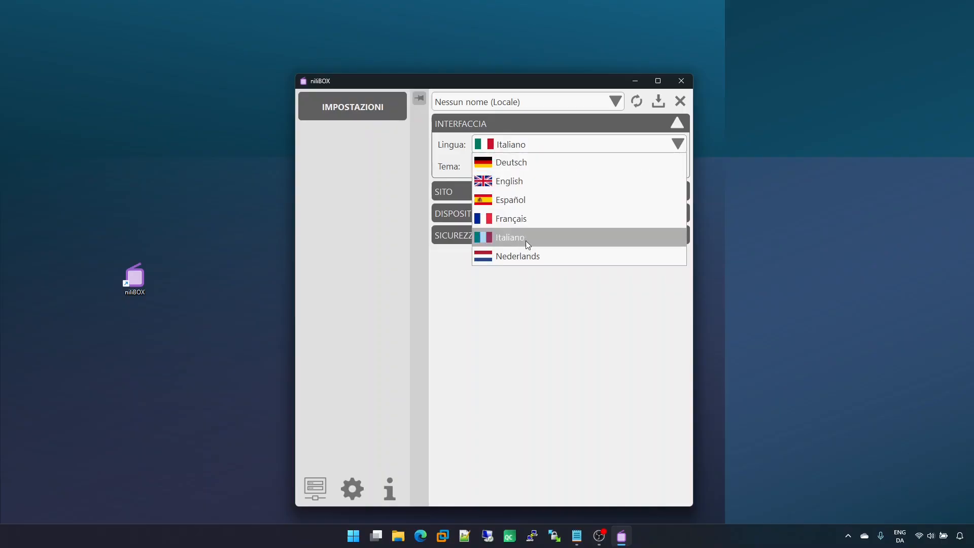
pyautogui.click(526, 256)
pyautogui.click(522, 146)
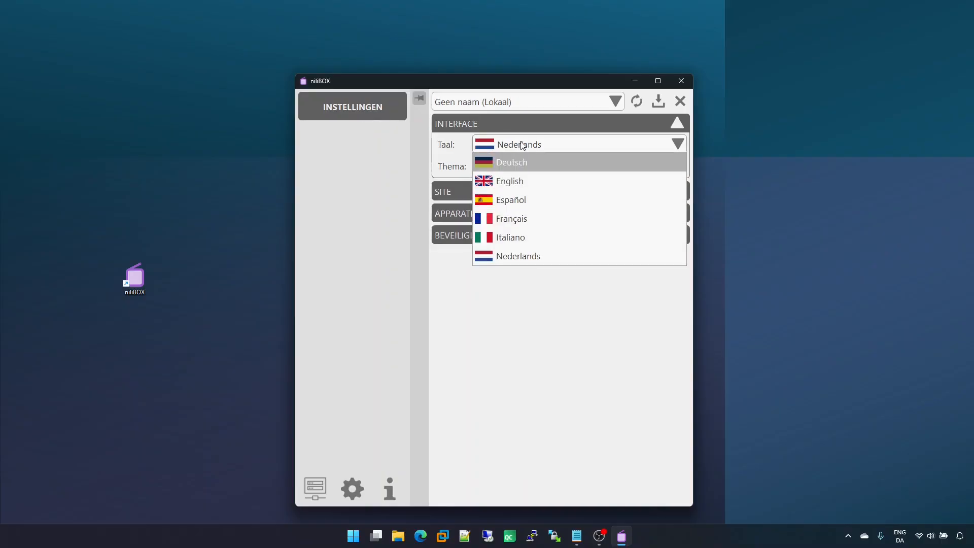
pyautogui.click(516, 180)
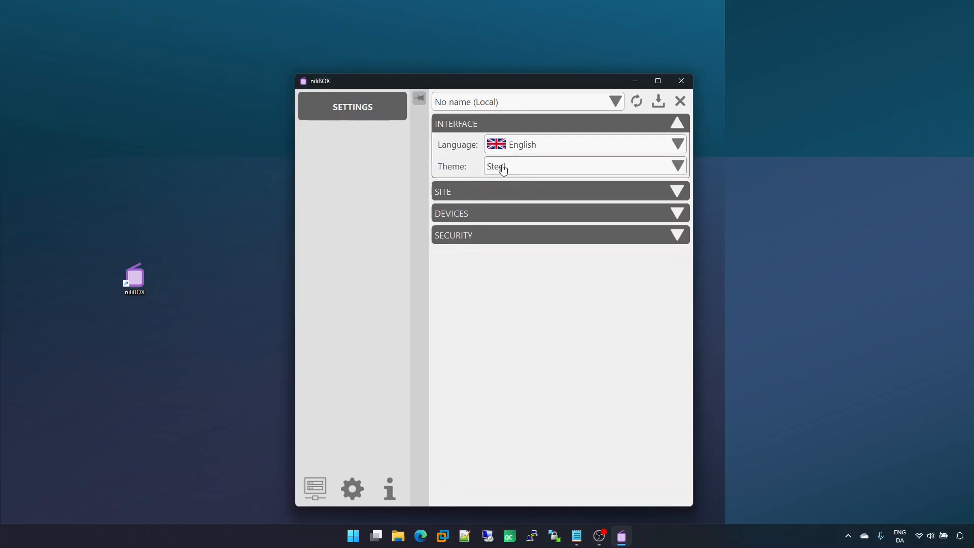
# Step: Switch the theme to Ocean, Dark and Colors in turn, then back to Steel
pyautogui.click(531, 167)
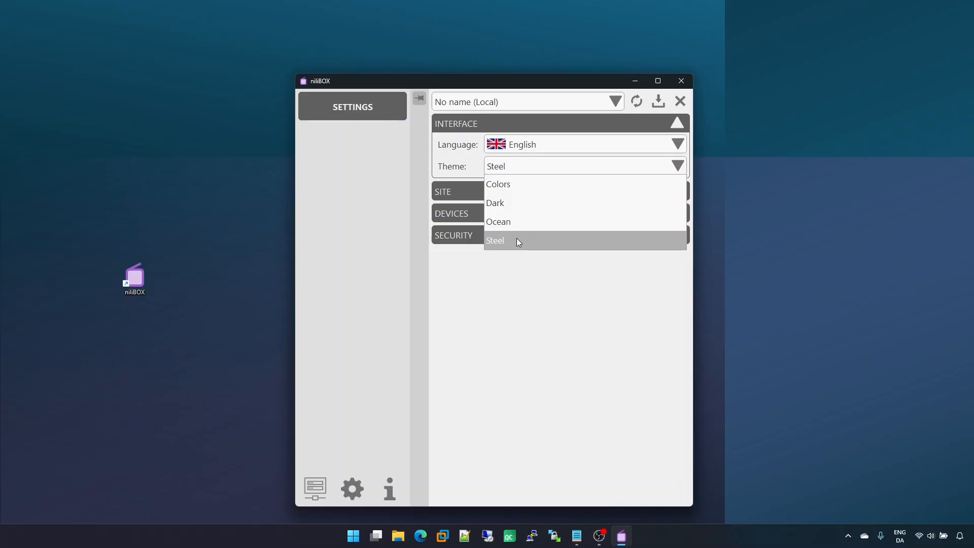
pyautogui.click(520, 225)
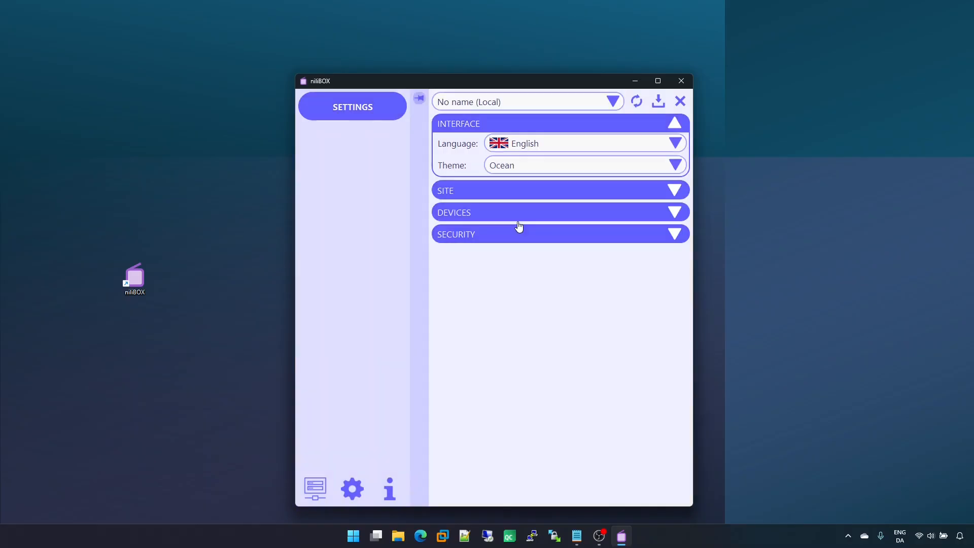
pyautogui.click(527, 166)
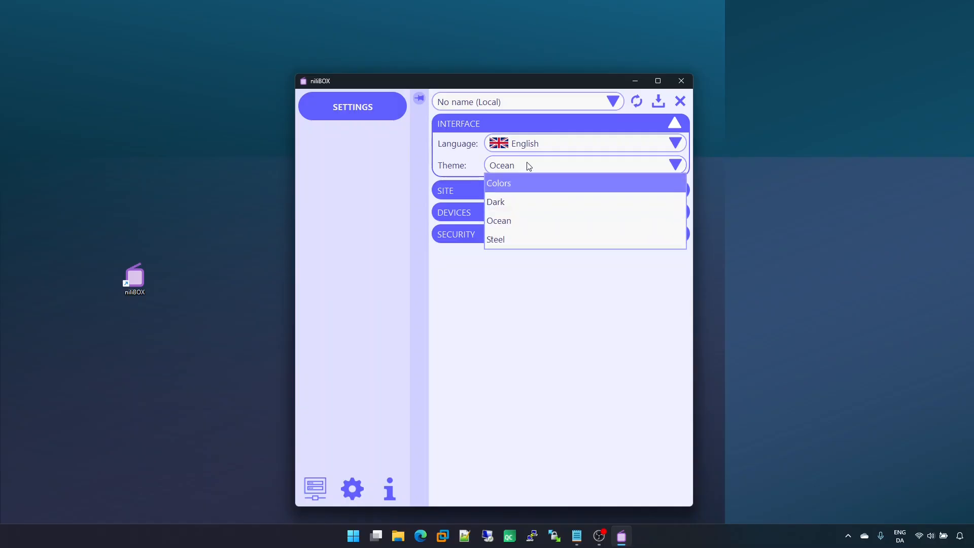
pyautogui.click(522, 201)
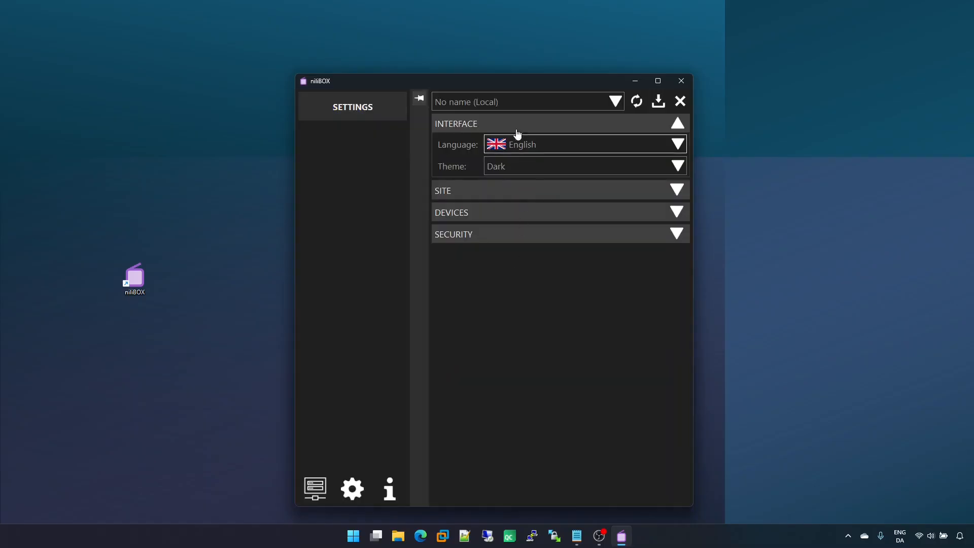
pyautogui.click(515, 165)
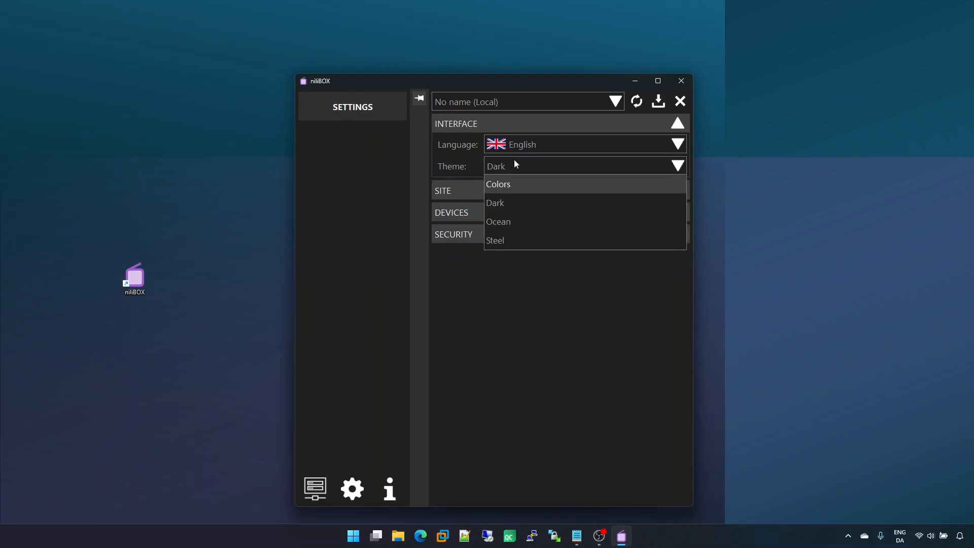
pyautogui.click(514, 185)
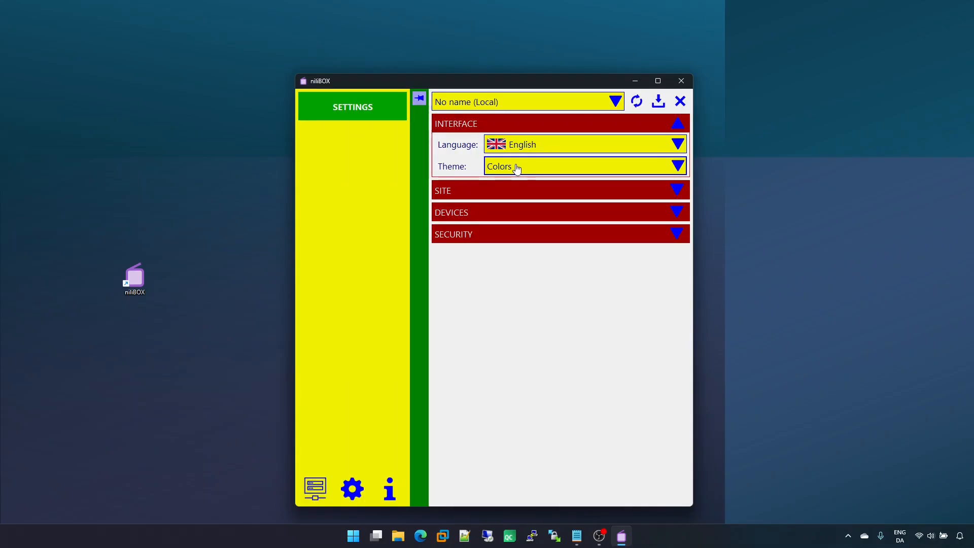
pyautogui.click(516, 167)
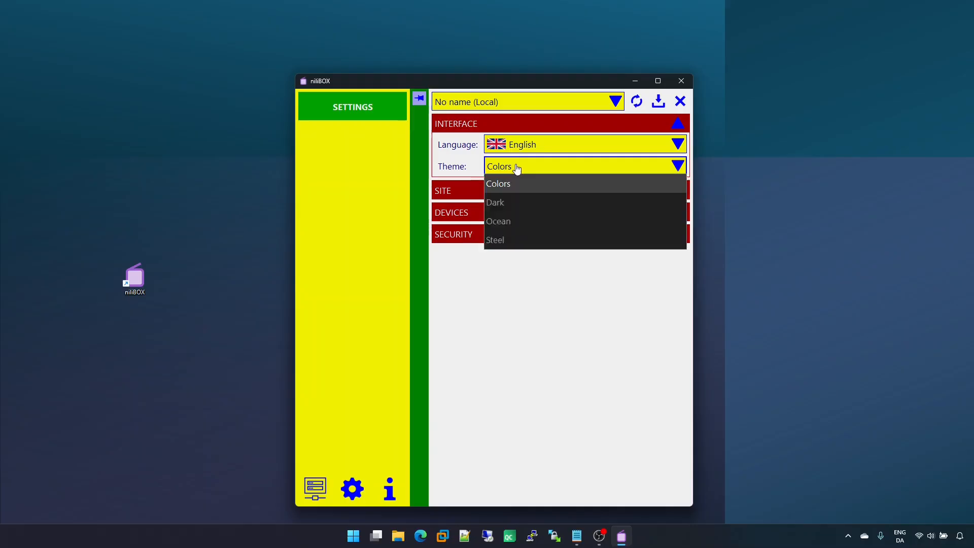
pyautogui.click(514, 239)
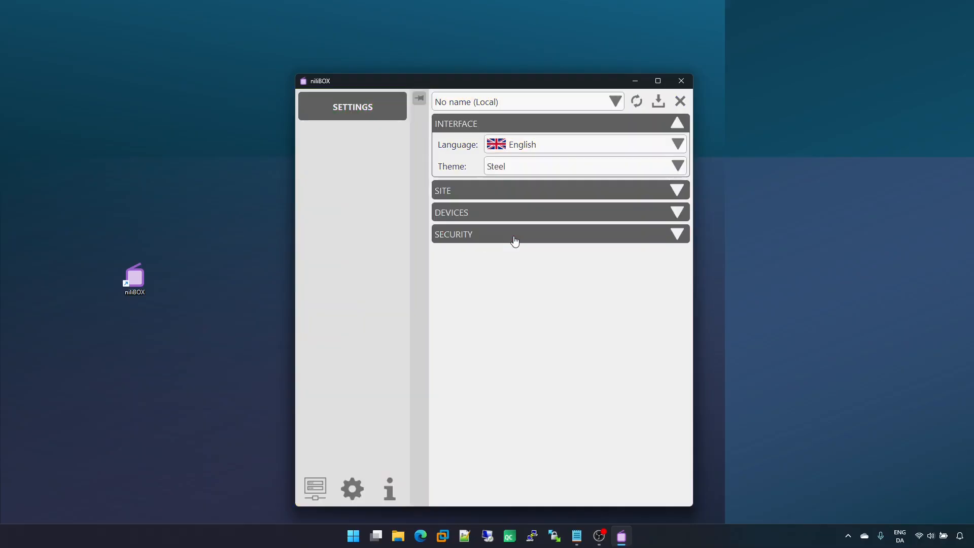
# Step: Expand the Site section, set the site name to JC-Windows11, and save the settings
pyautogui.click(516, 193)
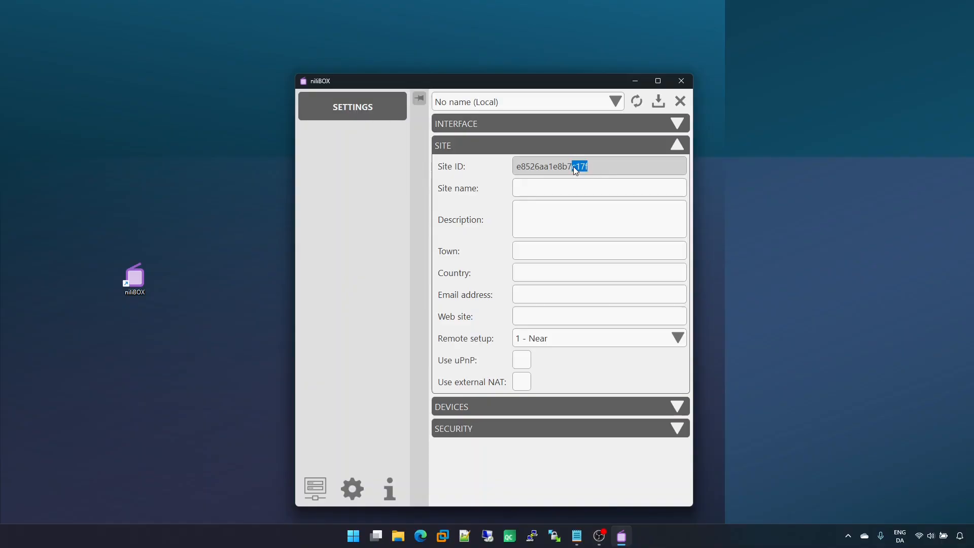
pyautogui.moveTo(540, 171); pyautogui.dragTo(519, 173)
pyautogui.click(517, 169)
pyautogui.click(533, 245)
pyautogui.click(534, 291)
pyautogui.click(532, 312)
pyautogui.click(544, 187)
pyautogui.write('JC-Wind')
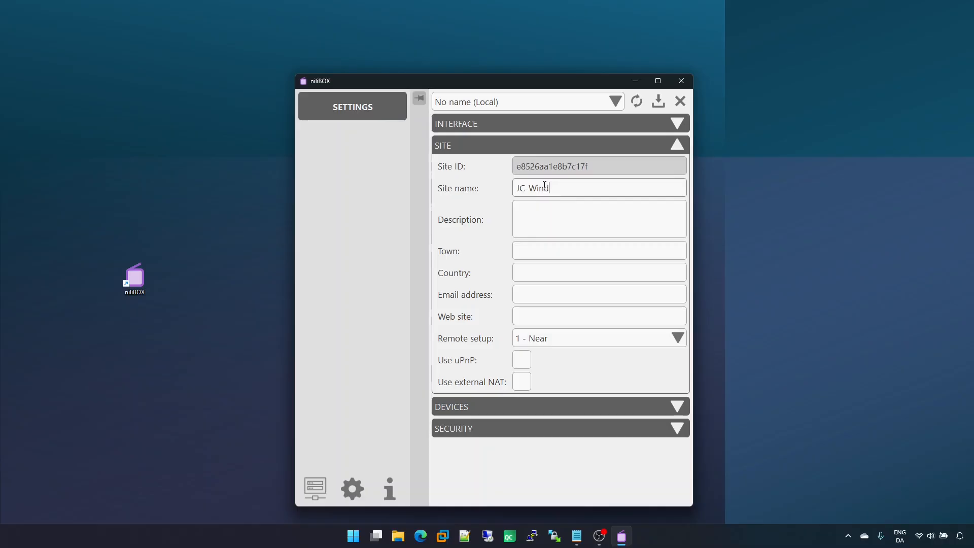
pyautogui.write('ows11')
pyautogui.click(659, 102)
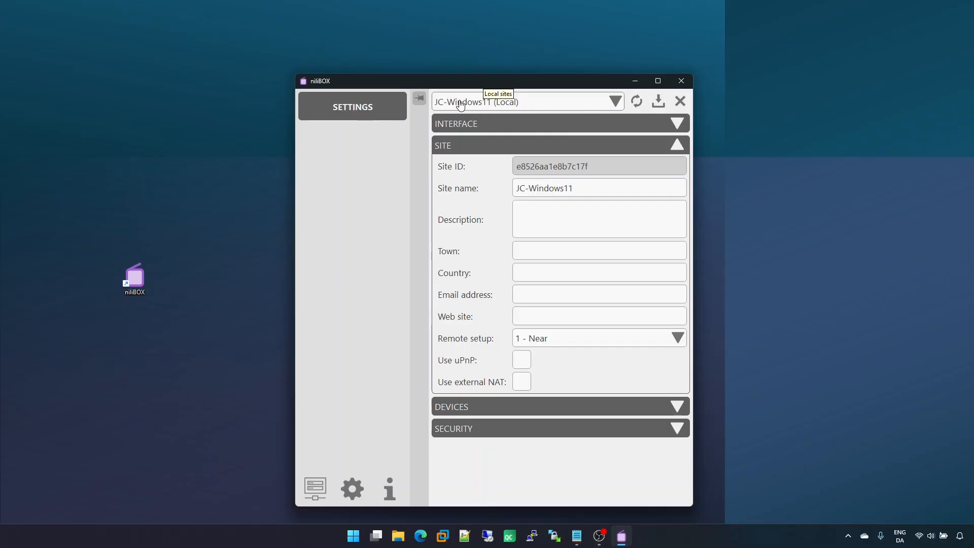
# Step: Fill in the site description as My site, the town as Esbjerg and the country as Denmark
pyautogui.click(579, 101)
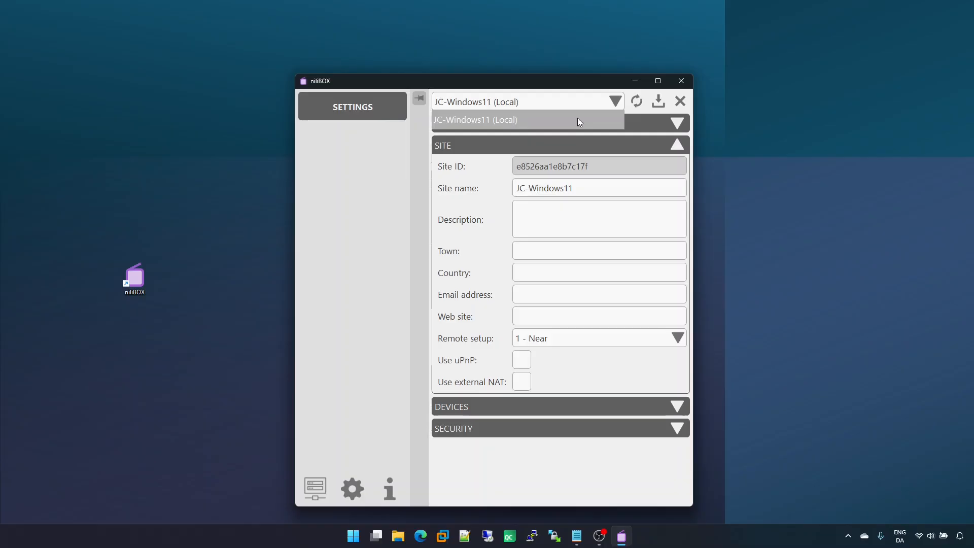
pyautogui.click(582, 104)
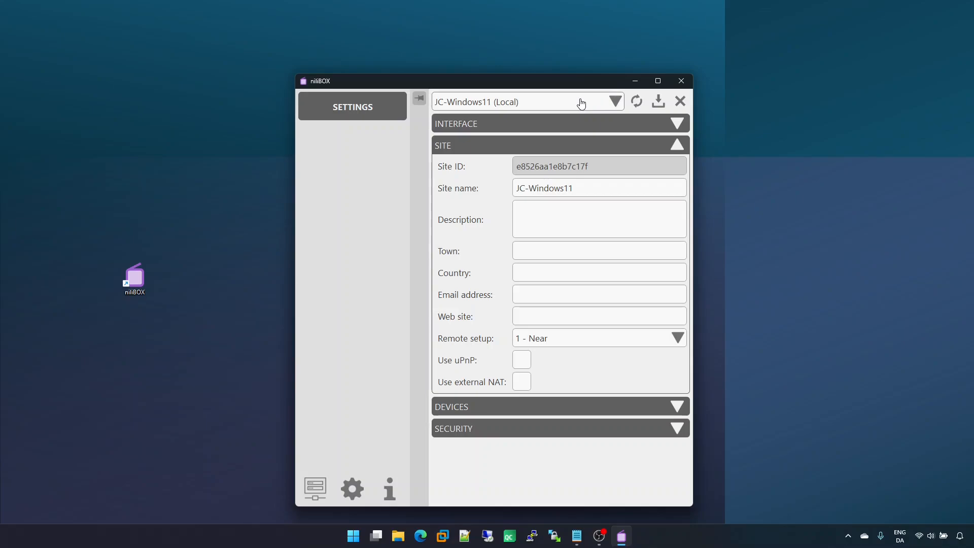
pyautogui.click(565, 217)
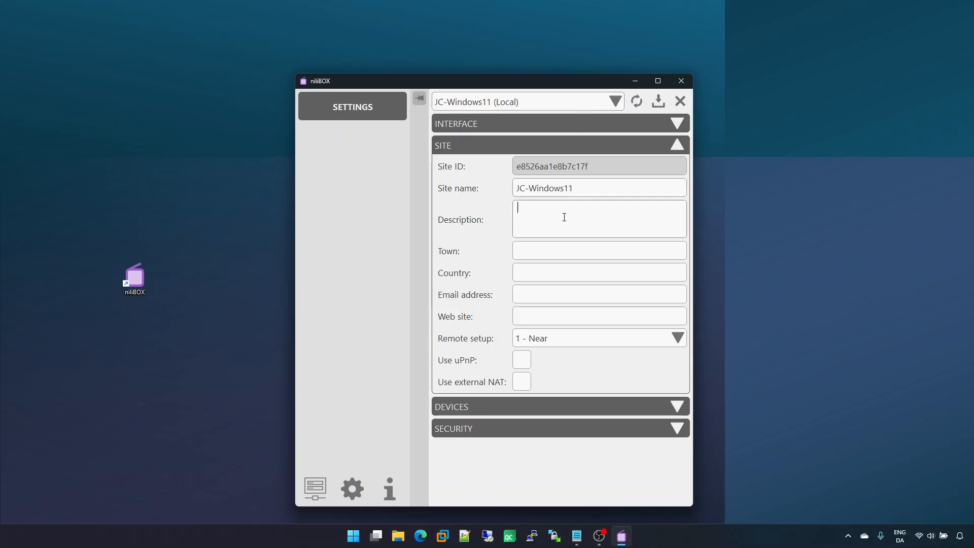
pyautogui.write('My site')
pyautogui.click(574, 247)
pyautogui.write('Esbjerg')
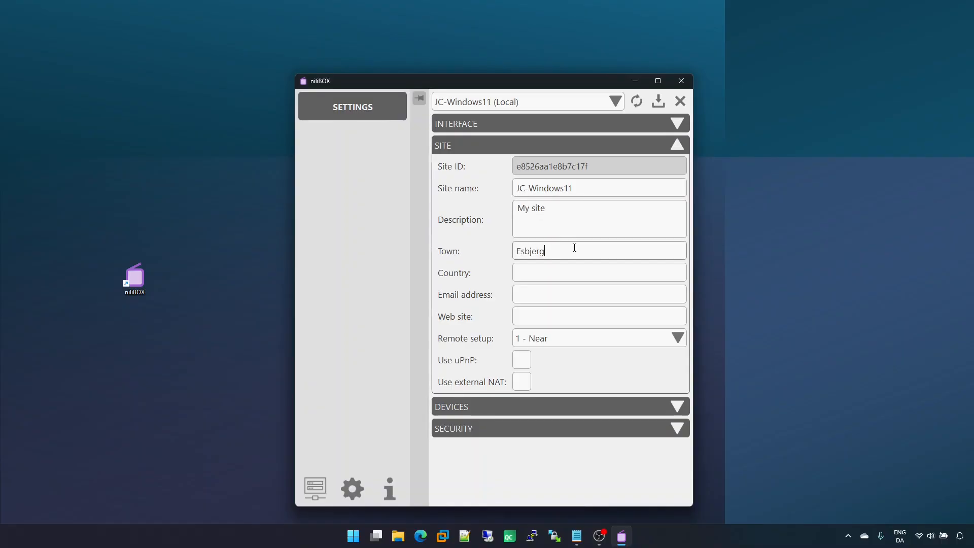
pyautogui.press('Tab')
pyautogui.write('Denmark')
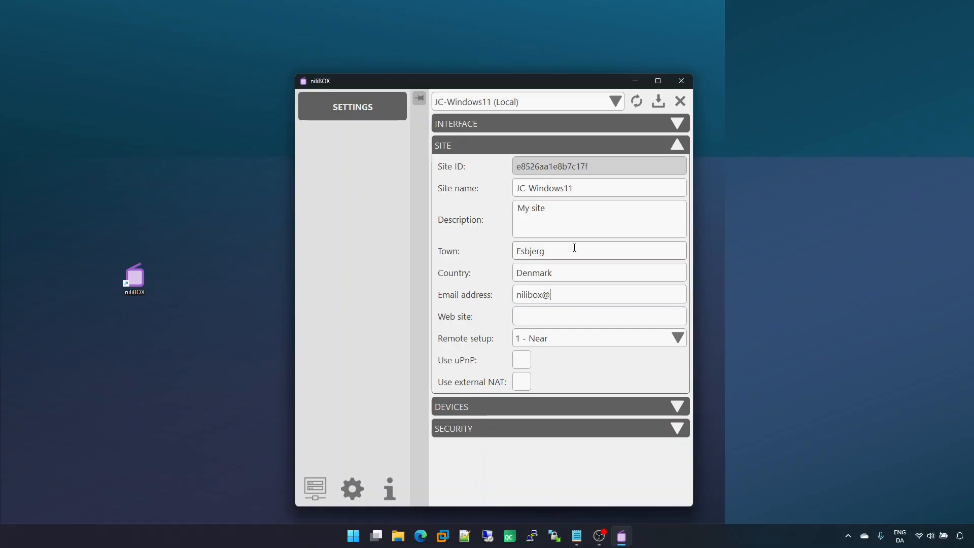
pyautogui.press('Tab')
pyautogui.write('ht')
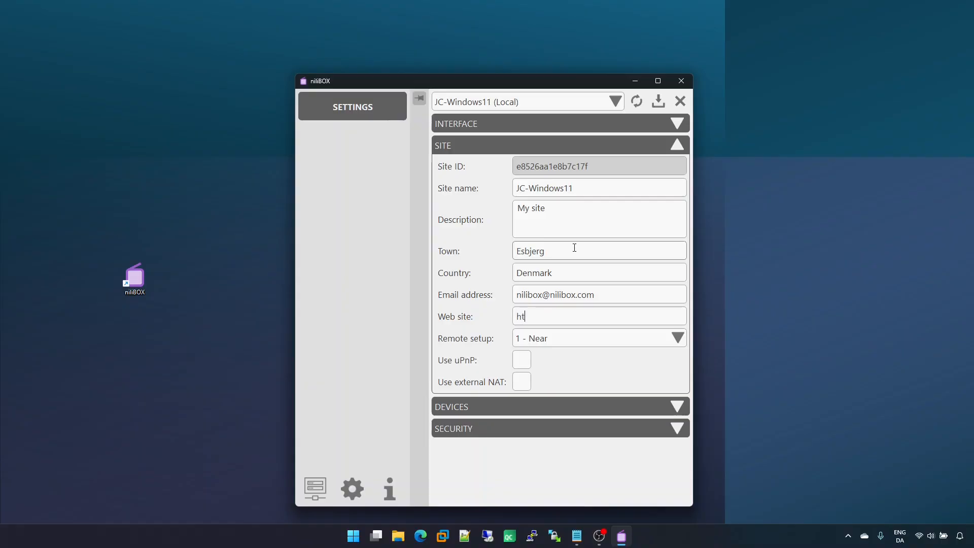
pyautogui.write('tps://nilibox.com')
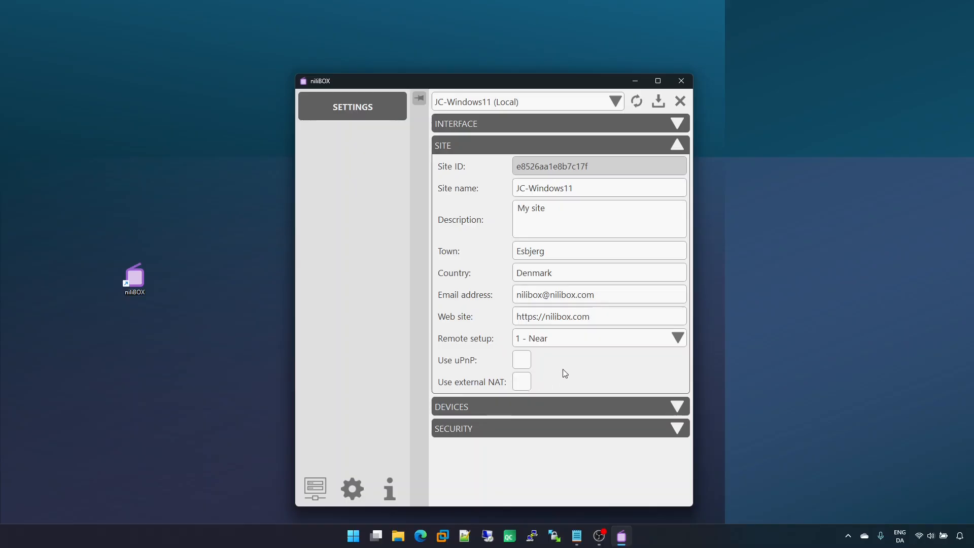
# Step: Switch the remote setup to 0 - Local, then back to 1 - Near
pyautogui.click(595, 340)
pyautogui.click(595, 339)
pyautogui.click(595, 339)
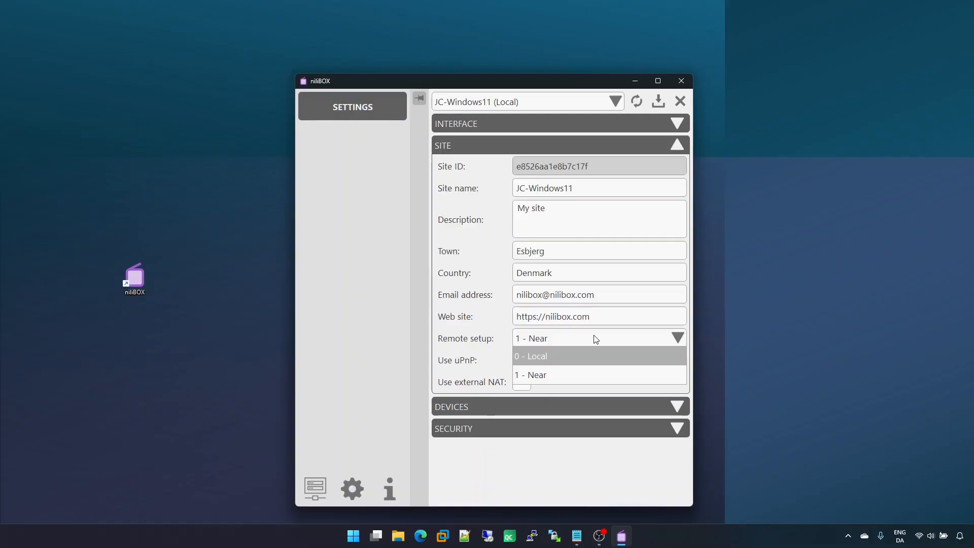
pyautogui.click(550, 359)
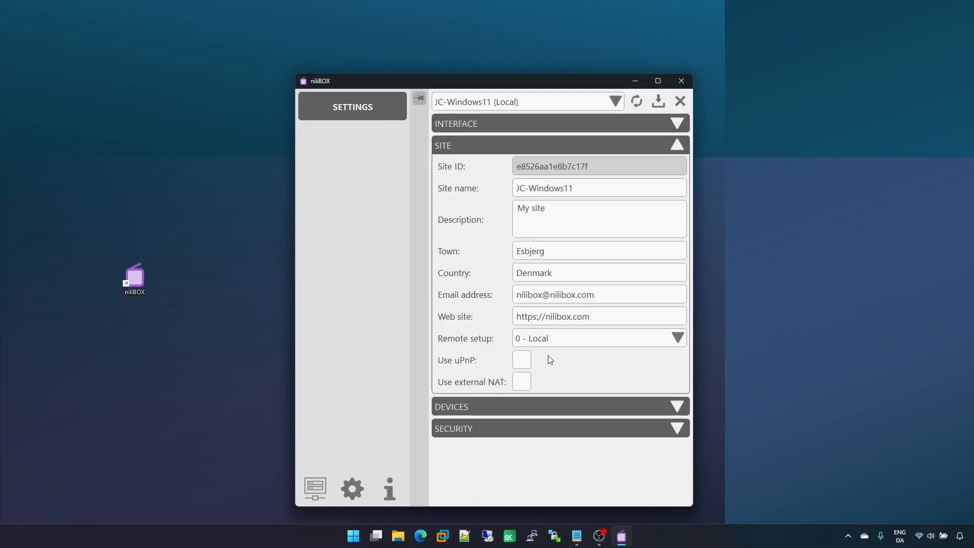
pyautogui.click(552, 339)
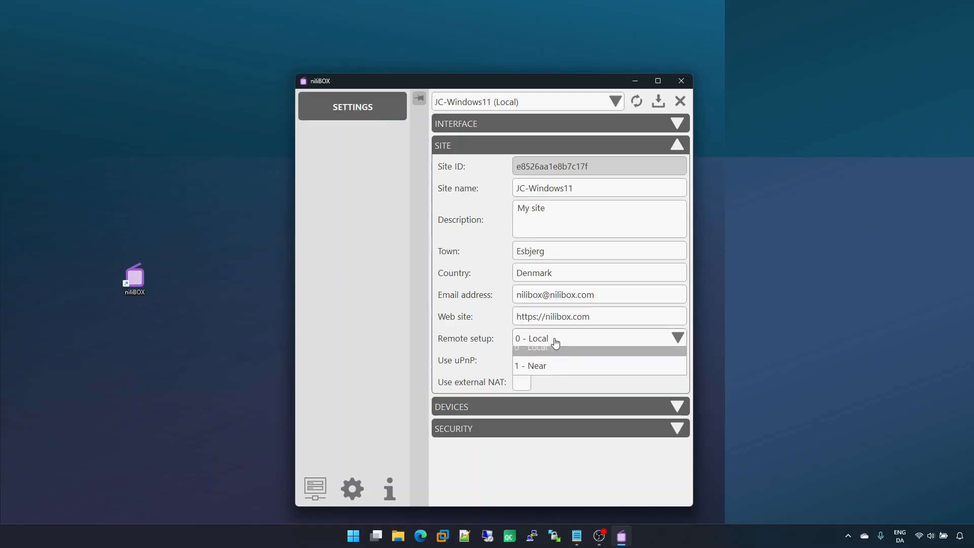
pyautogui.click(553, 371)
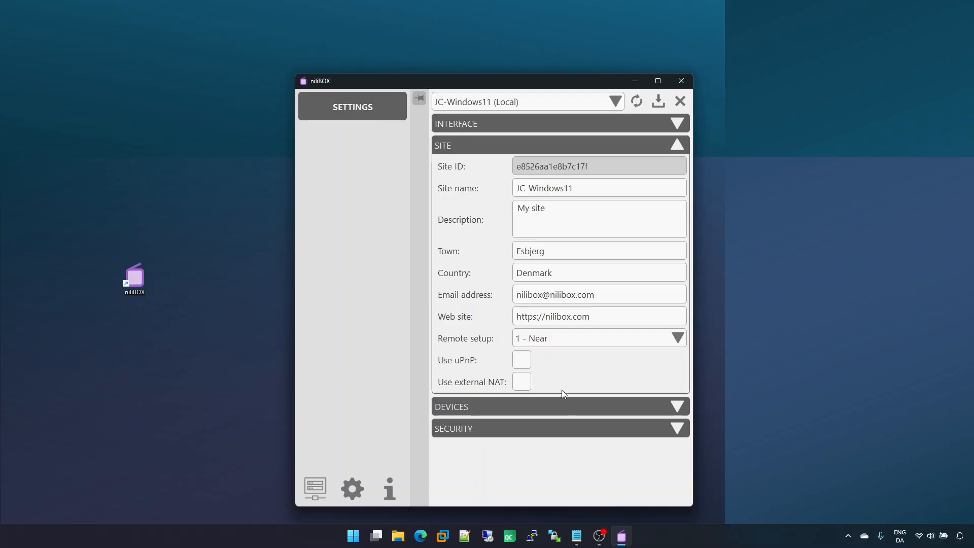
# Step: Expand the Devices section and add a new device using the Driver test driver
pyautogui.click(565, 408)
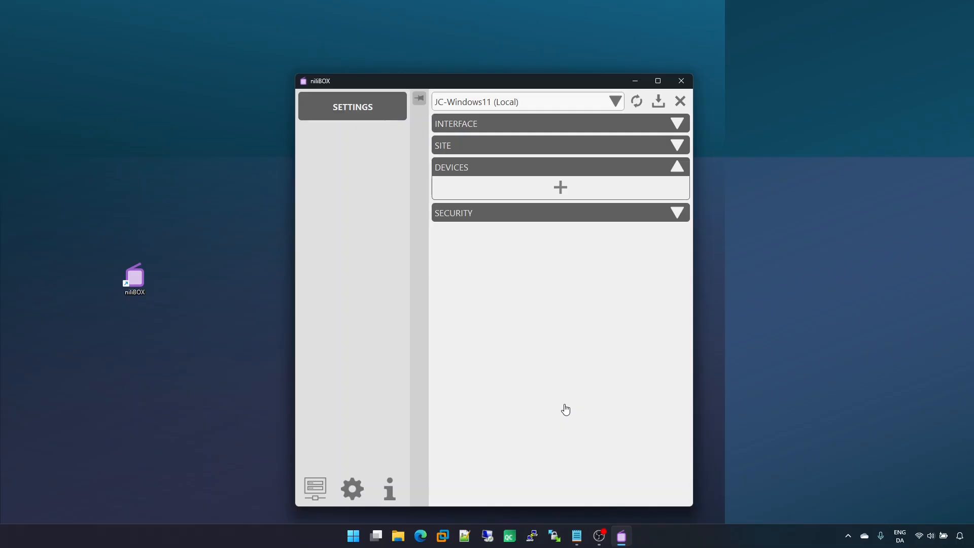
pyautogui.click(538, 188)
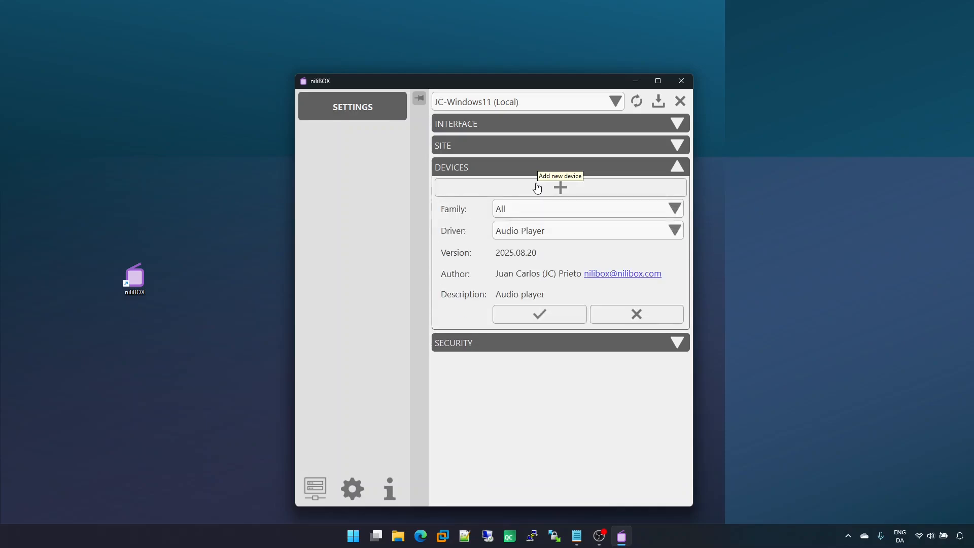
pyautogui.click(549, 233)
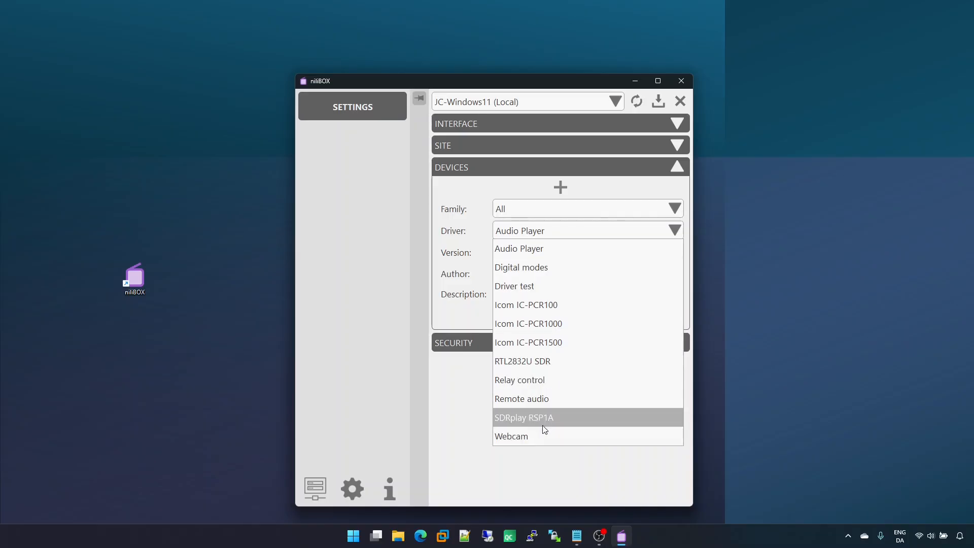
pyautogui.click(539, 288)
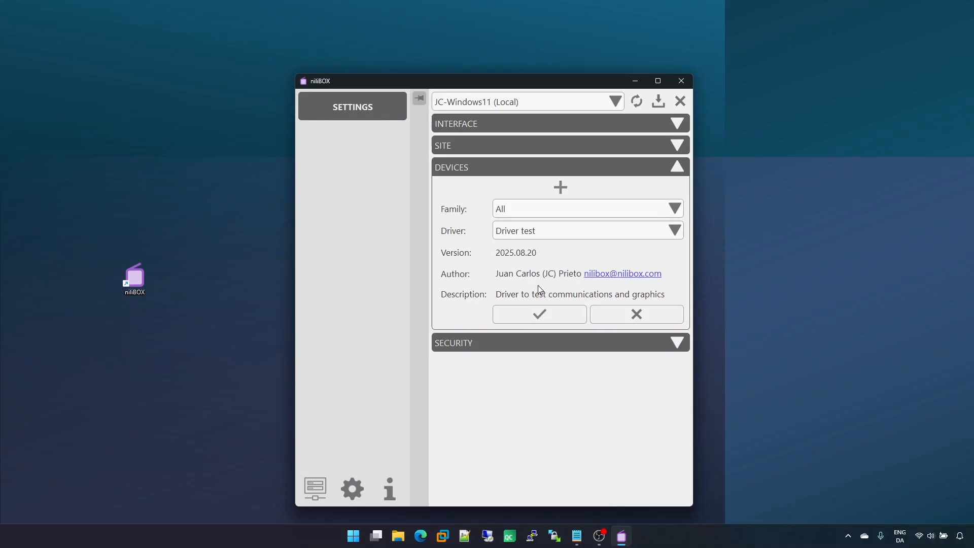
pyautogui.click(553, 317)
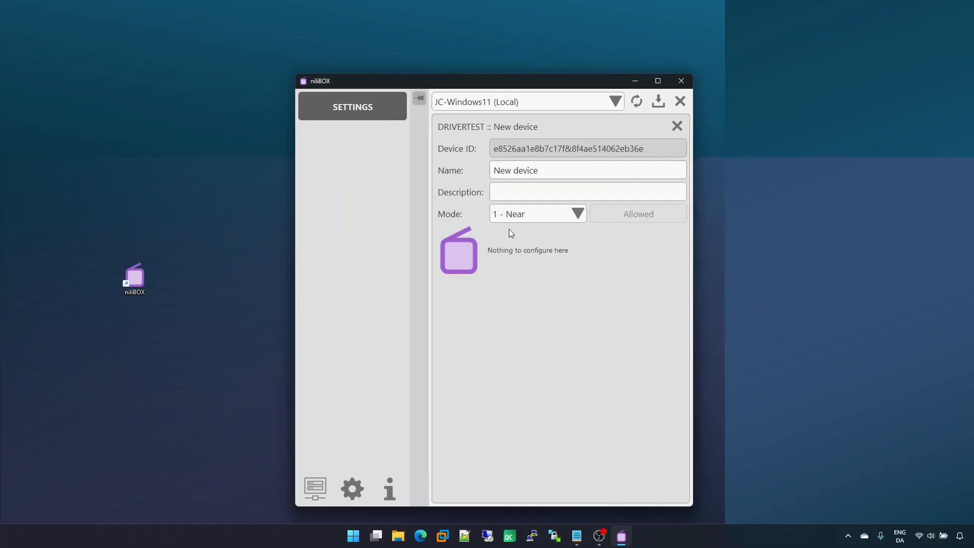
# Step: Name the new device My test and set its description to Driver test
pyautogui.moveTo(535, 171); pyautogui.dragTo(489, 173)
pyautogui.write('My test')
pyautogui.click(527, 189)
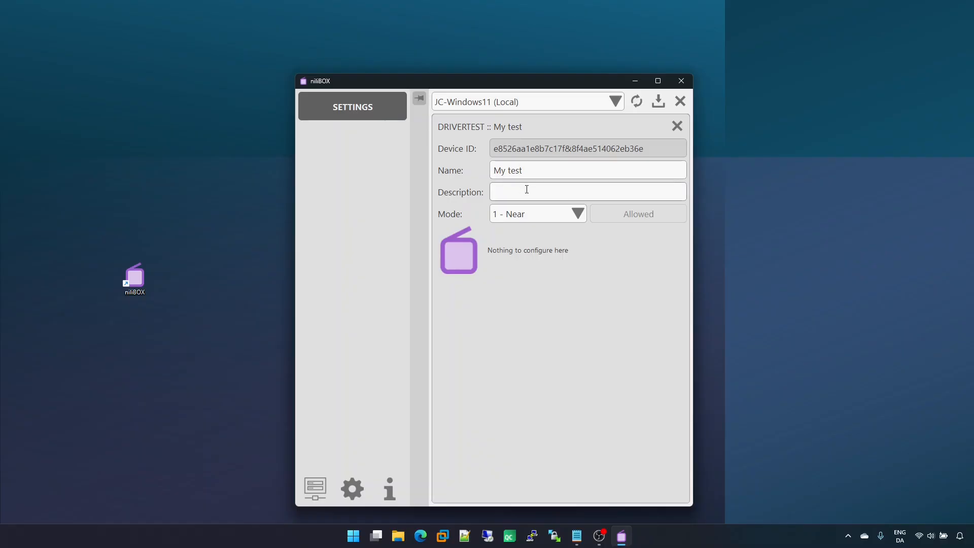
pyautogui.write('Driver test')
# Step: Switch the device mode to 0 - Local, then back to 1 - Near
pyautogui.click(550, 214)
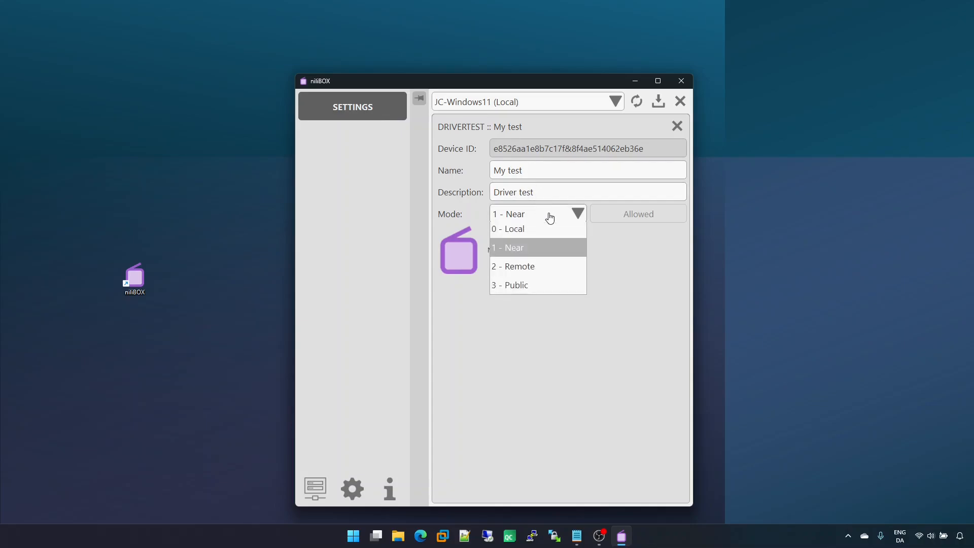
pyautogui.click(549, 213)
pyautogui.click(551, 213)
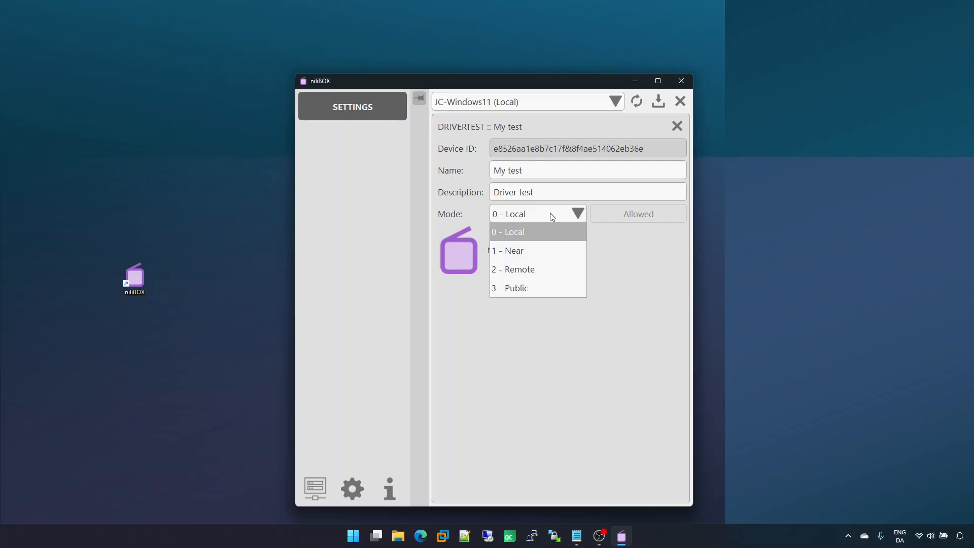
pyautogui.click(528, 231)
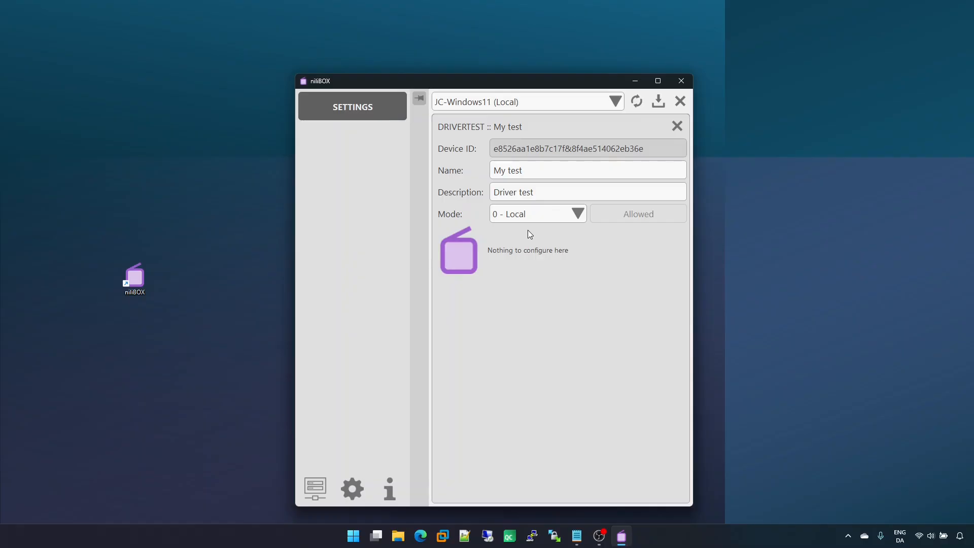
pyautogui.click(537, 216)
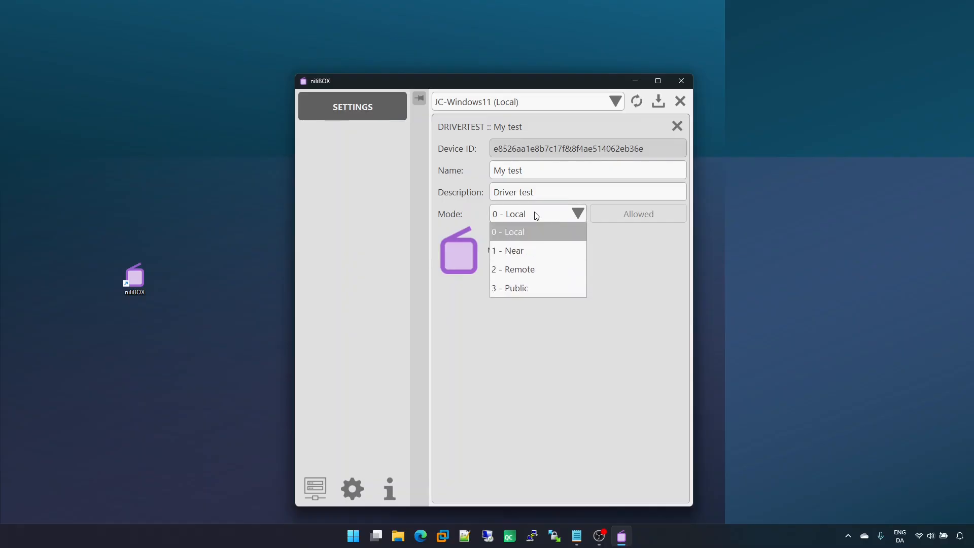
pyautogui.click(530, 249)
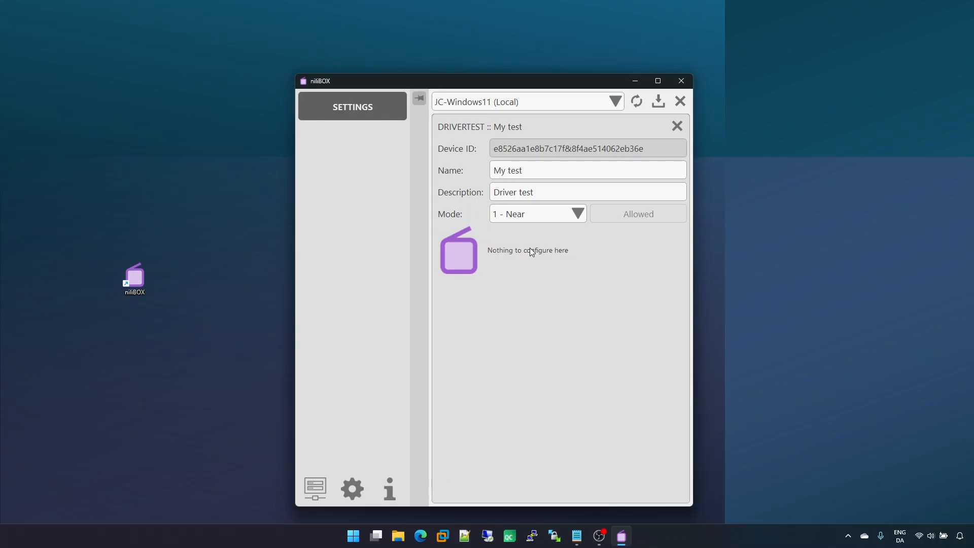
# Step: Cycle the device mode through 2 - Remote and 3 - Public, then set it back to 1 - Near
pyautogui.click(547, 215)
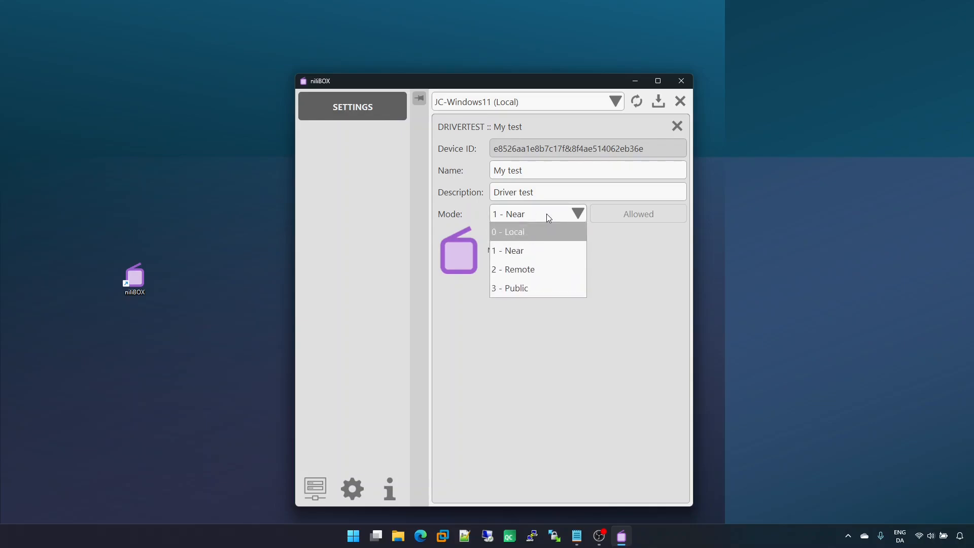
pyautogui.click(542, 270)
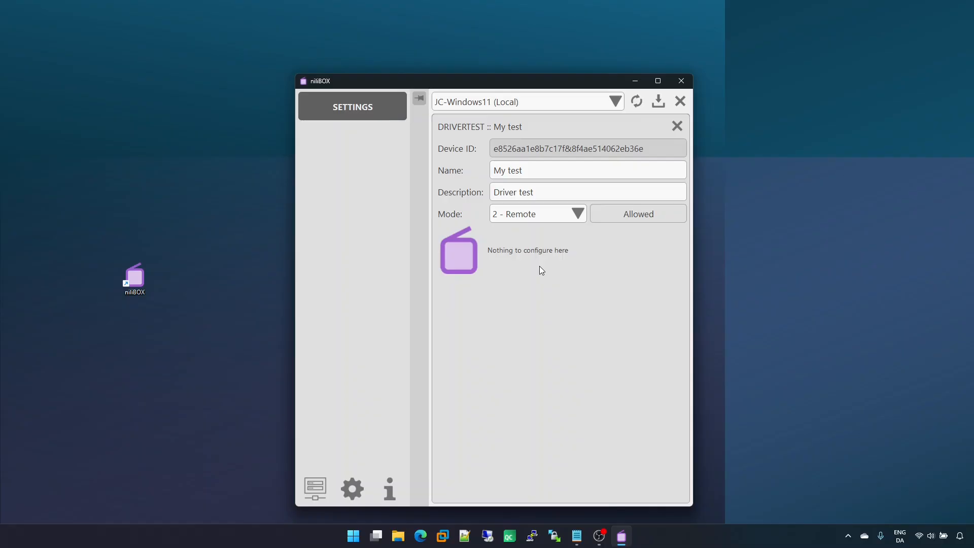
pyautogui.click(541, 213)
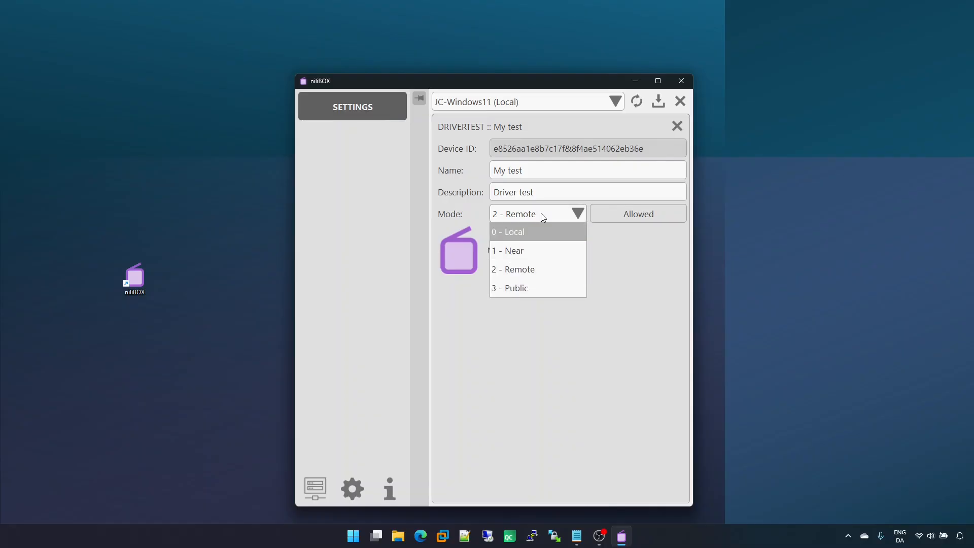
pyautogui.click(535, 289)
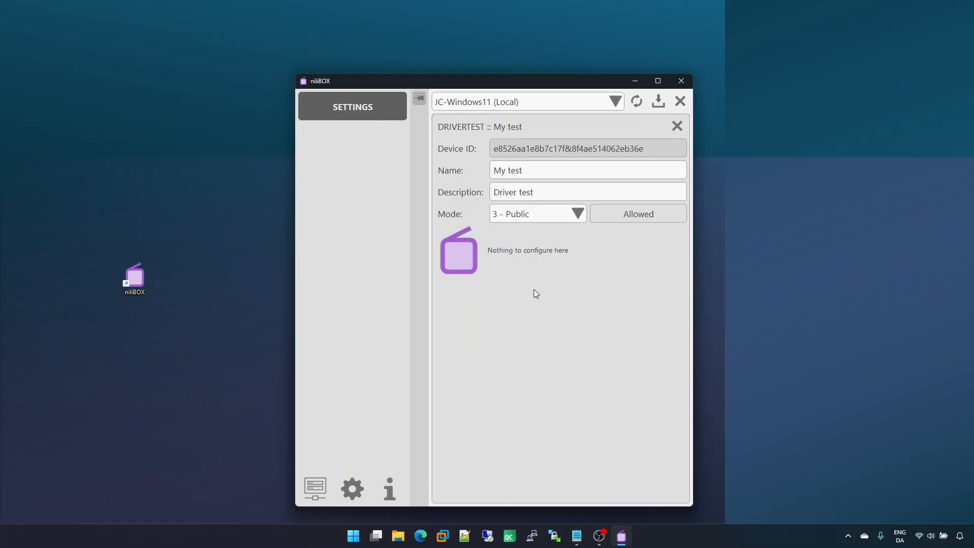
pyautogui.press('Up')
pyautogui.click(545, 213)
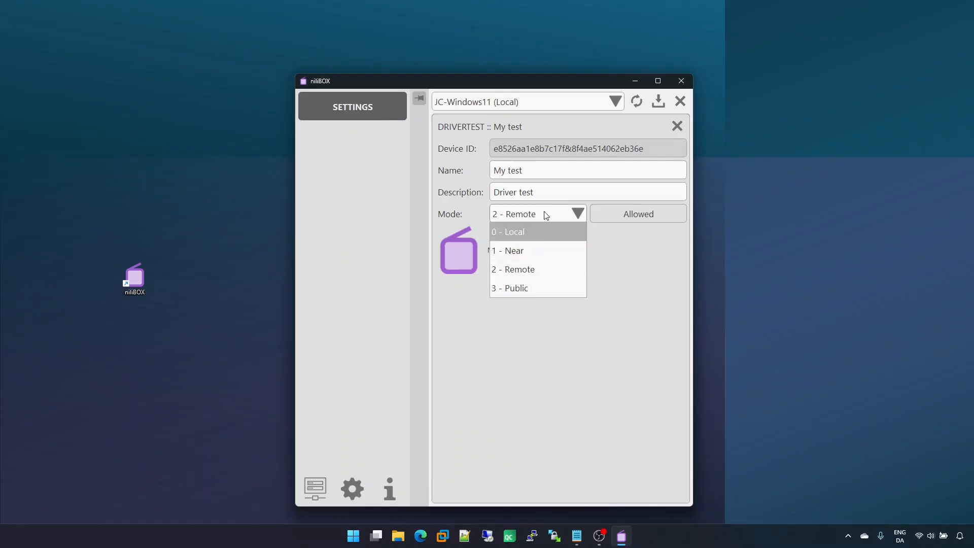
pyautogui.click(537, 249)
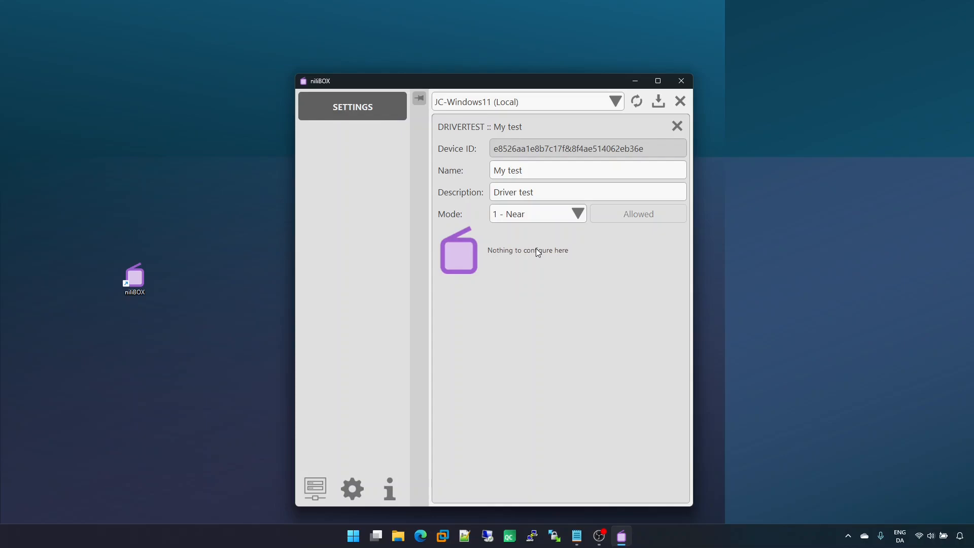
# Step: Save the settings and close the My test device editor
pyautogui.click(657, 102)
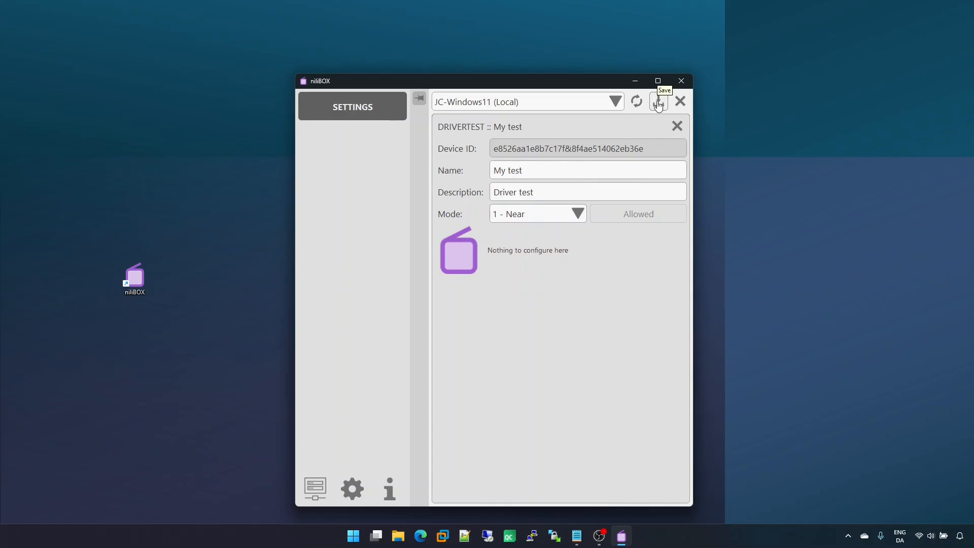
pyautogui.click(678, 127)
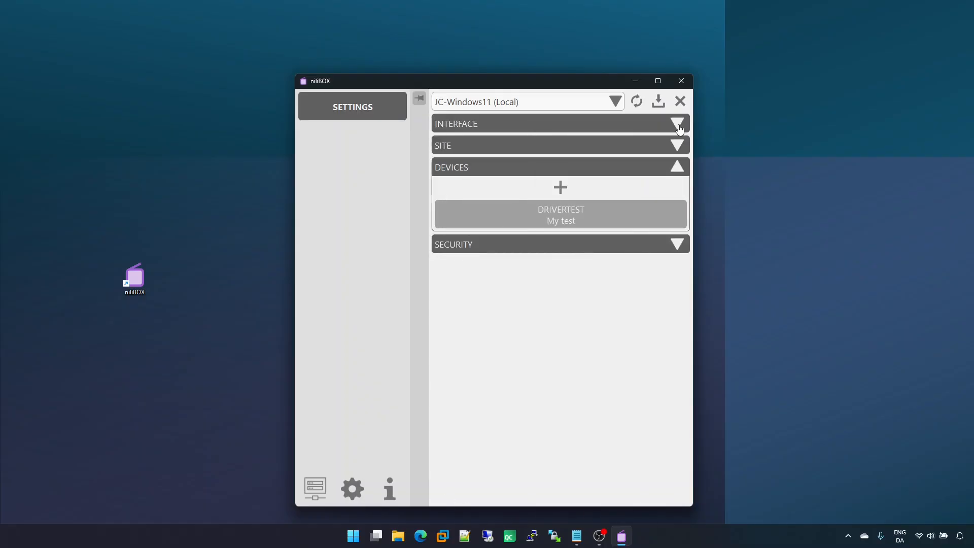
# Step: Add a new device using the Icom IC-PCR100 driver and close its editor
pyautogui.click(580, 189)
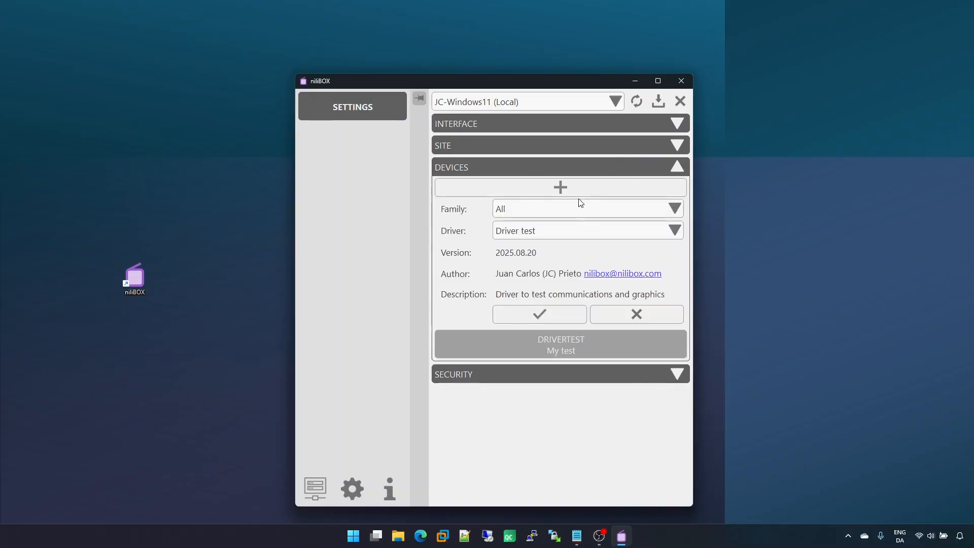
pyautogui.click(570, 230)
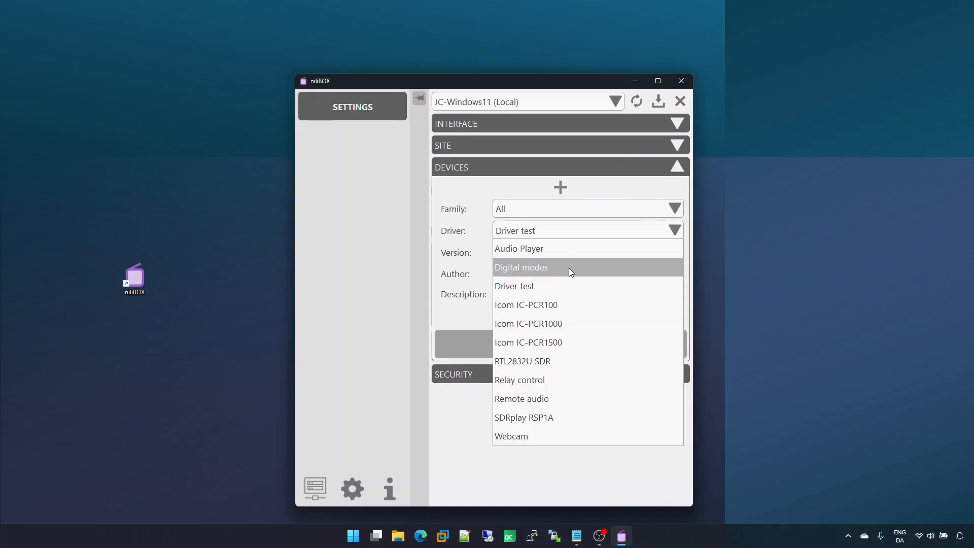
pyautogui.click(577, 304)
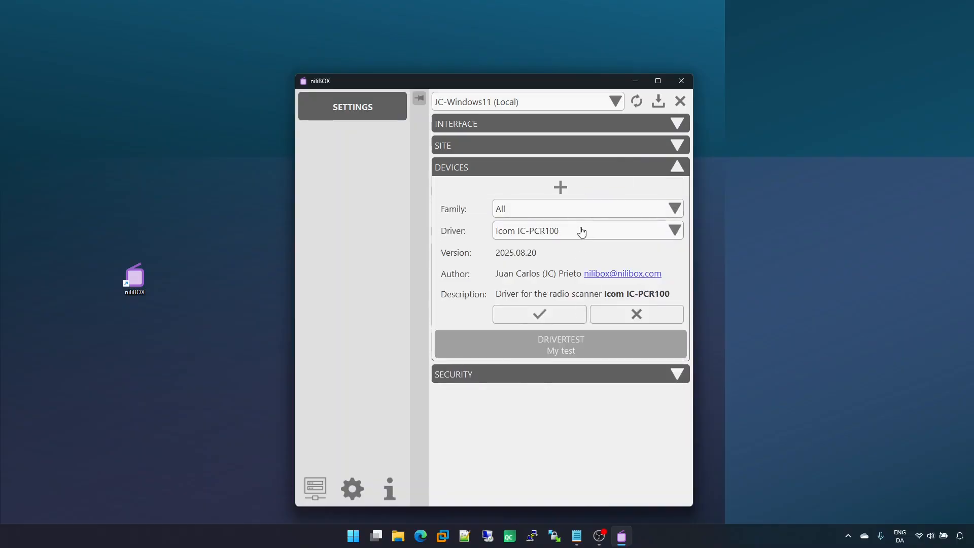
pyautogui.click(550, 315)
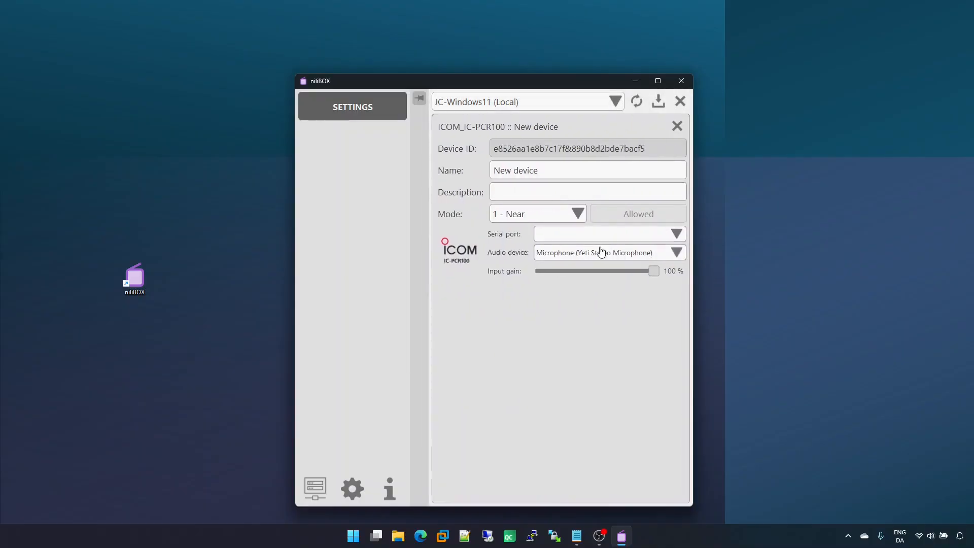
pyautogui.click(678, 125)
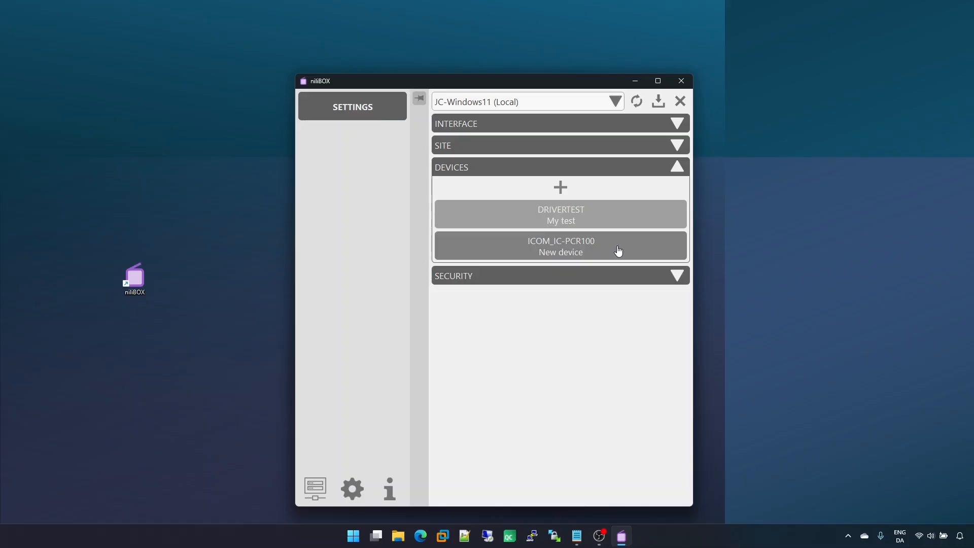
# Step: Delete the ICOM_IC-PCR100 New device from the Devices list
pyautogui.moveTo(582, 252)
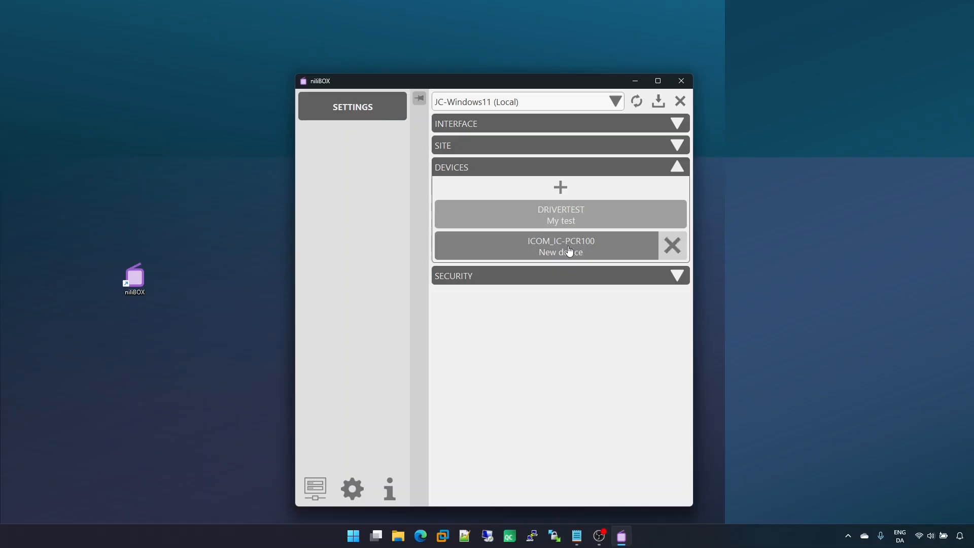
pyautogui.click(672, 248)
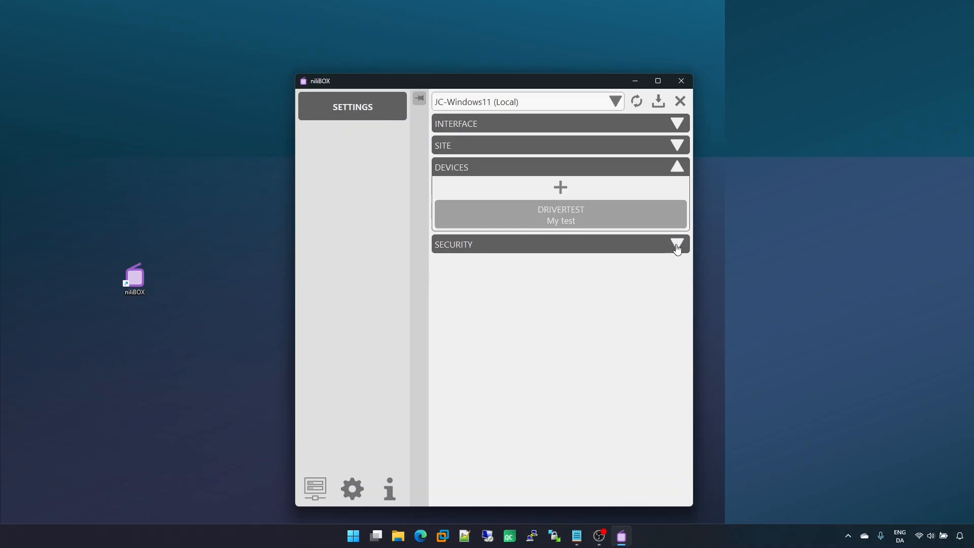
# Step: Examine the Security section's groups and members, reopen Devices, and close Settings
pyautogui.click(636, 250)
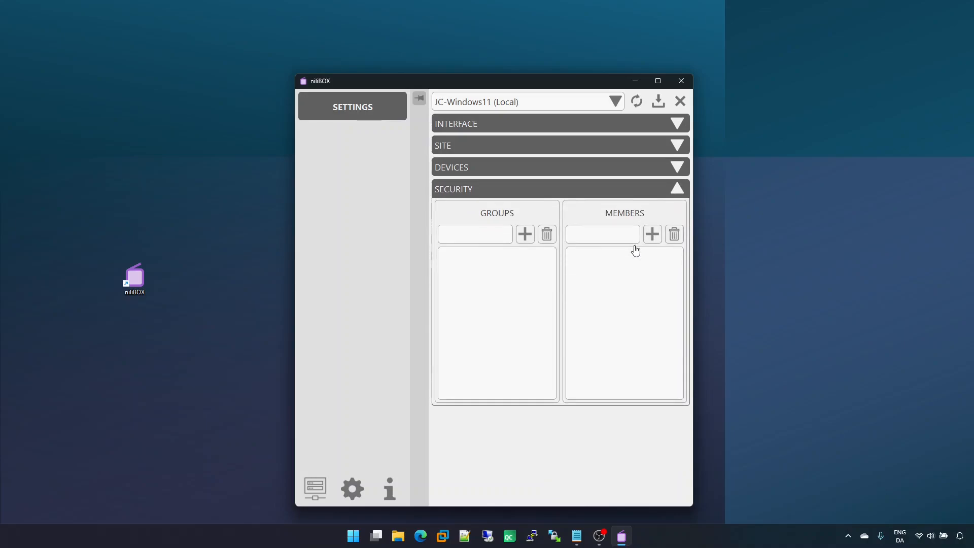
pyautogui.click(632, 173)
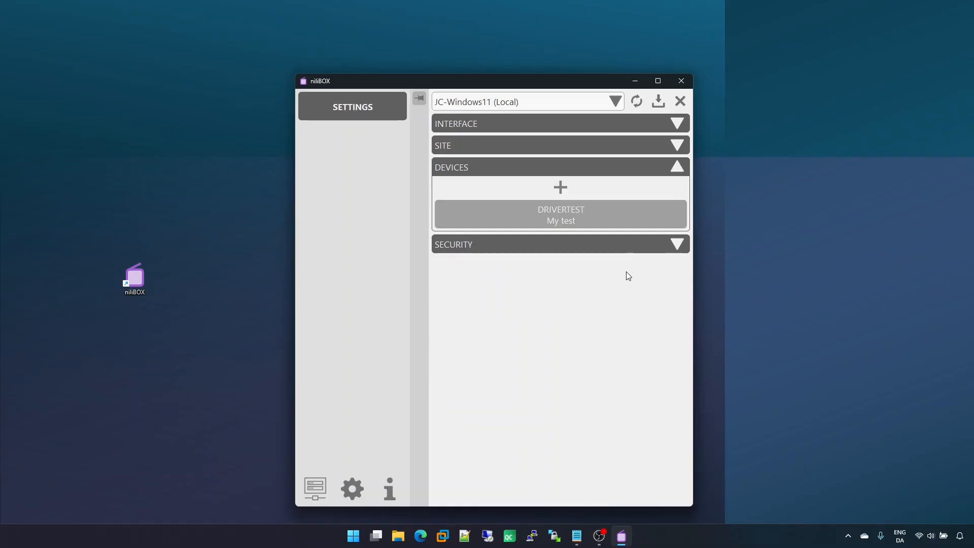
pyautogui.click(680, 104)
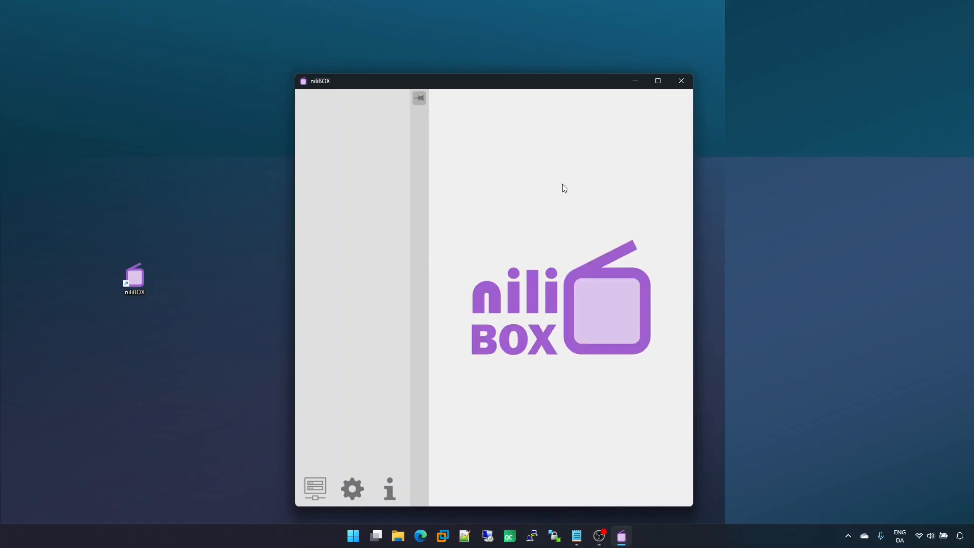
# Step: Open the Devices view and switch between the global and local device lists
pyautogui.click(315, 488)
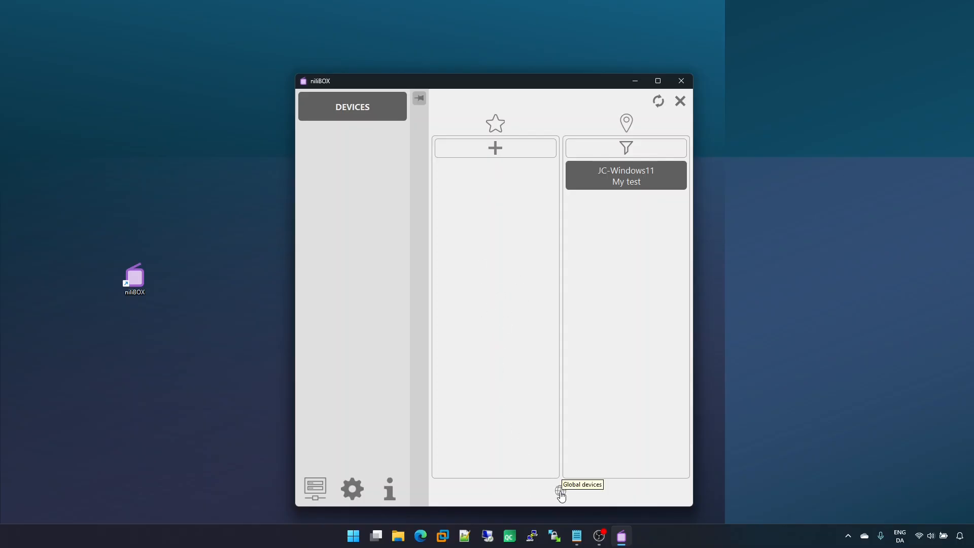
pyautogui.click(560, 491)
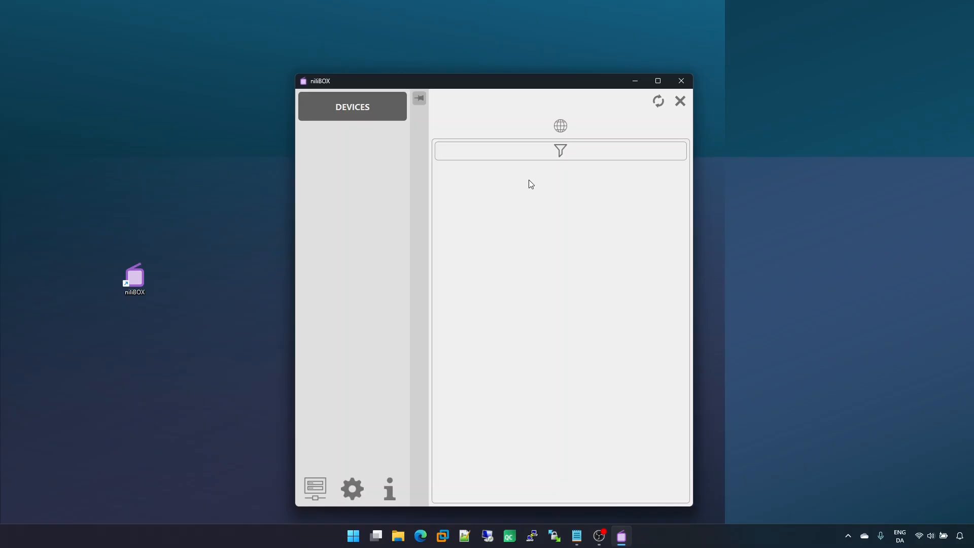
pyautogui.click(561, 126)
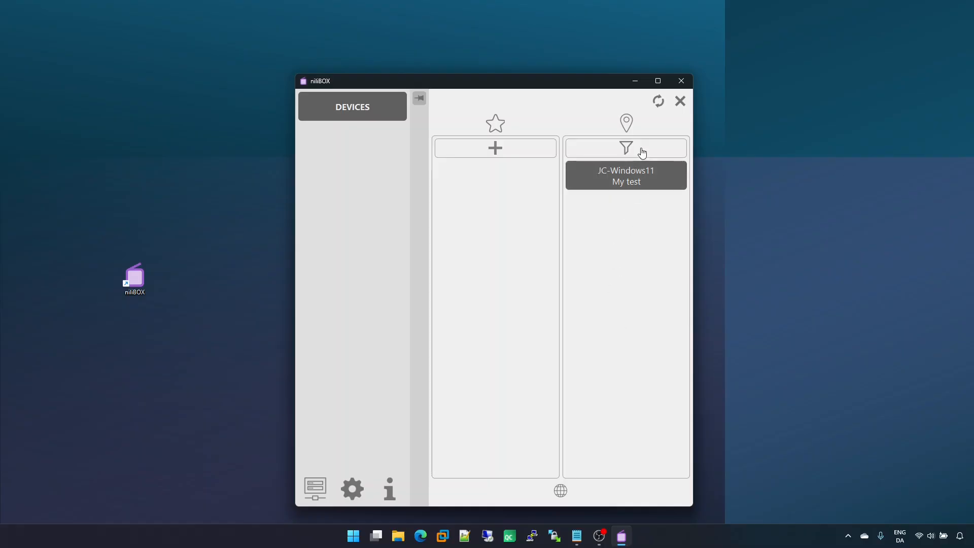
# Step: Open the device filter and try a text filter, then clear it
pyautogui.click(642, 152)
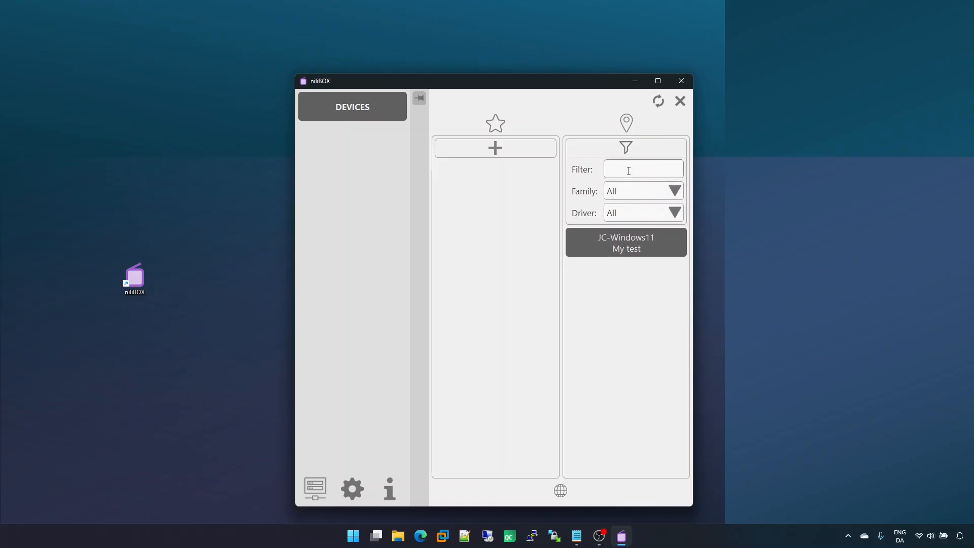
pyautogui.write('a')
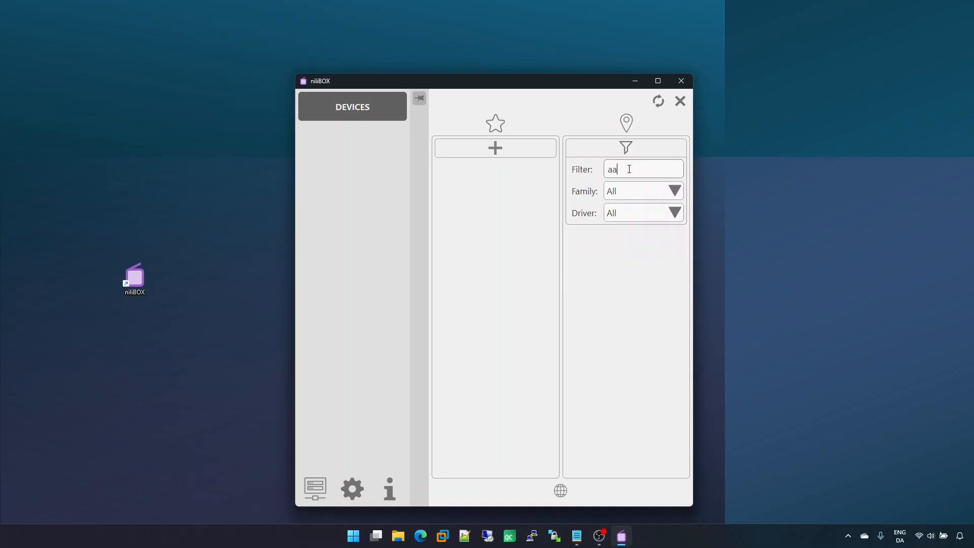
pyautogui.press('BackSpace')
# Step: Filter the device list by family Test, then Audio, then back to All
pyautogui.click(633, 196)
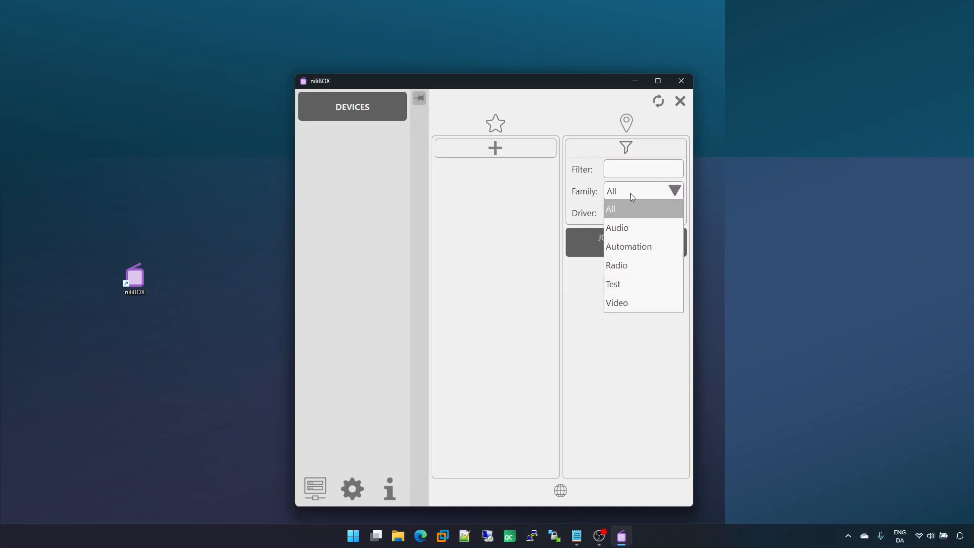
pyautogui.click(634, 283)
pyautogui.click(632, 192)
pyautogui.click(634, 227)
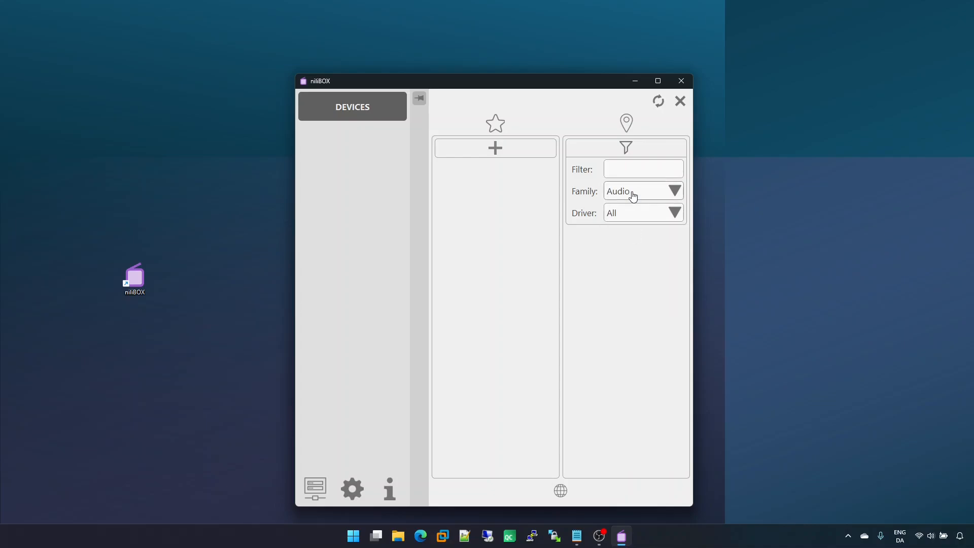
pyautogui.click(633, 195)
pyautogui.click(636, 213)
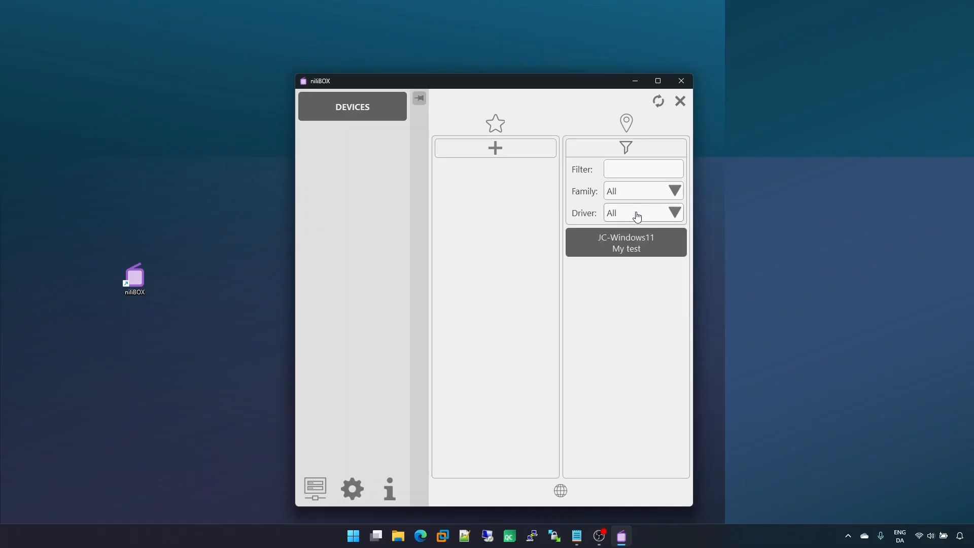
# Step: Filter the device list by driver Audio Player, then Driver test, and close the filter panel
pyautogui.click(635, 213)
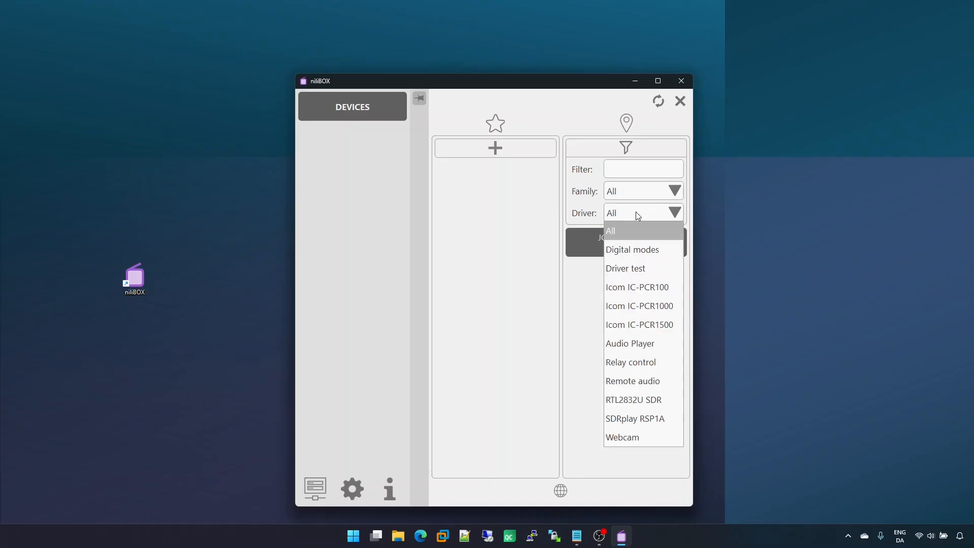
pyautogui.click(637, 343)
pyautogui.click(639, 215)
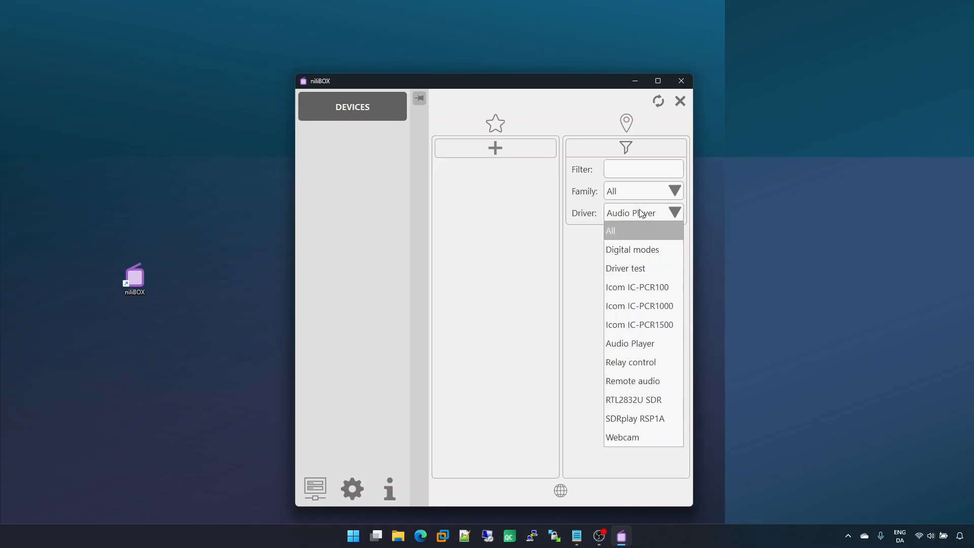
pyautogui.click(638, 274)
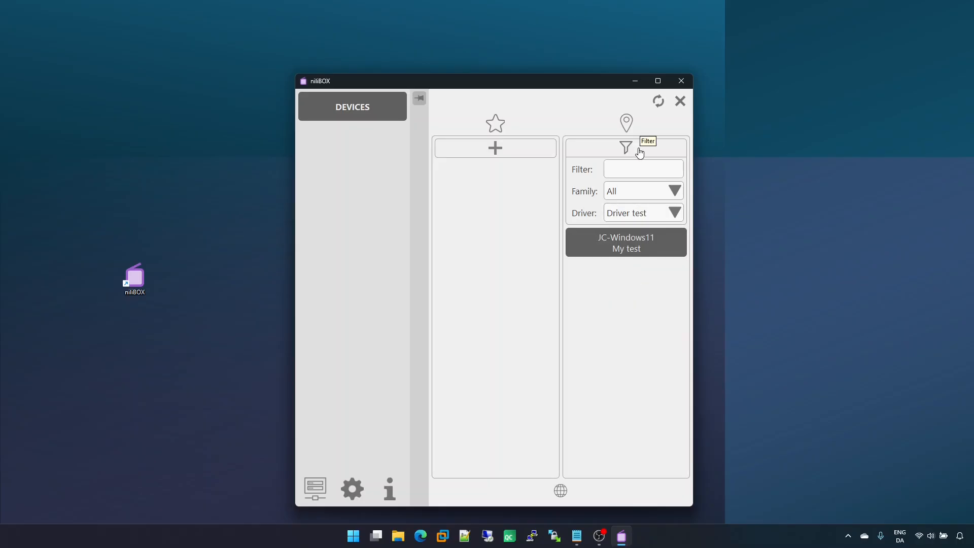
pyautogui.click(640, 152)
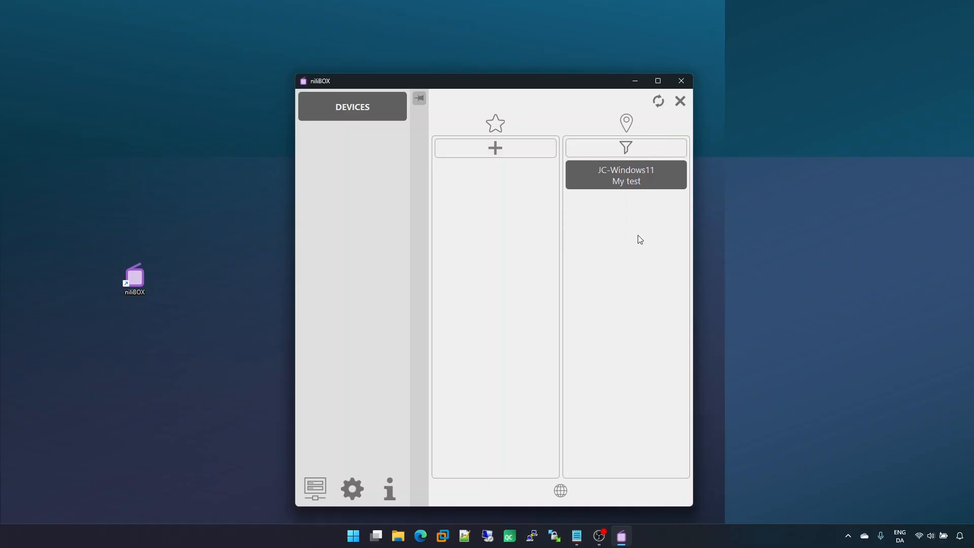
# Step: Open the My test device and collapse the side panel
pyautogui.click(626, 179)
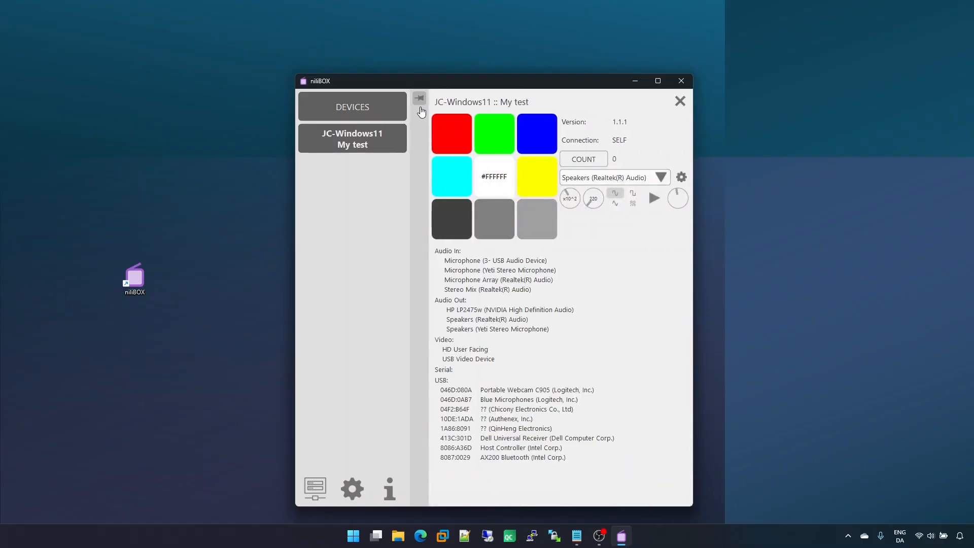
pyautogui.click(420, 98)
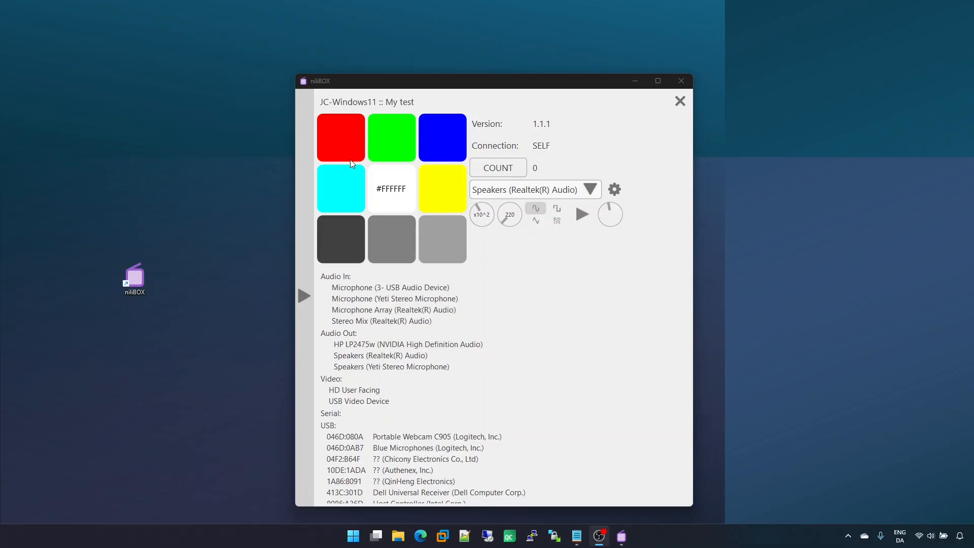
# Step: Activate several colour tiles and the COUNT button on the My test device panel
pyautogui.click(395, 194)
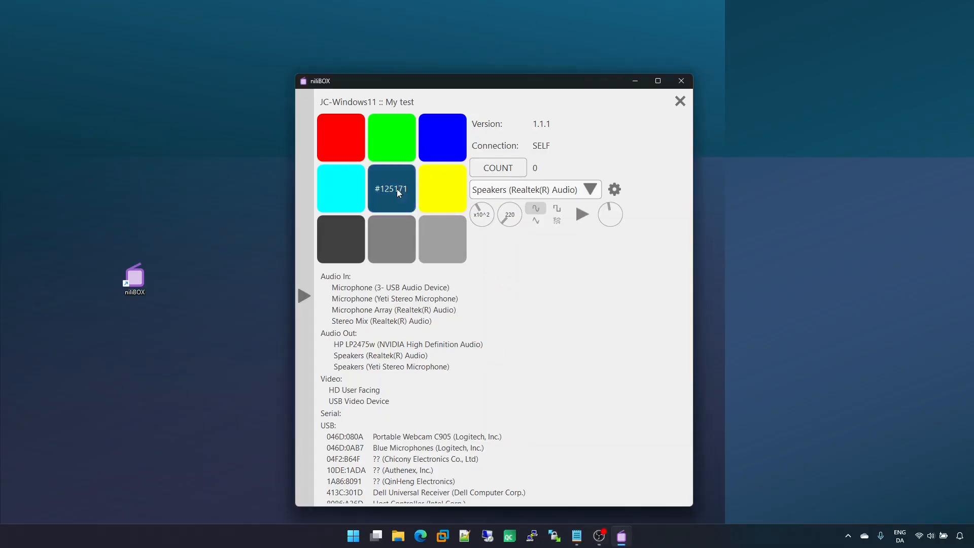
pyautogui.click(441, 190)
pyautogui.click(444, 132)
pyautogui.click(386, 133)
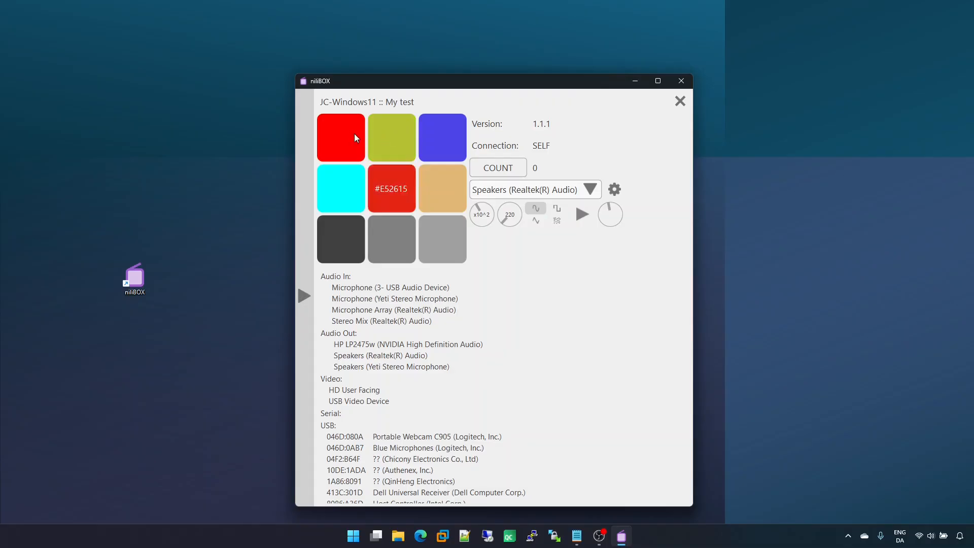
pyautogui.click(354, 138)
pyautogui.click(512, 169)
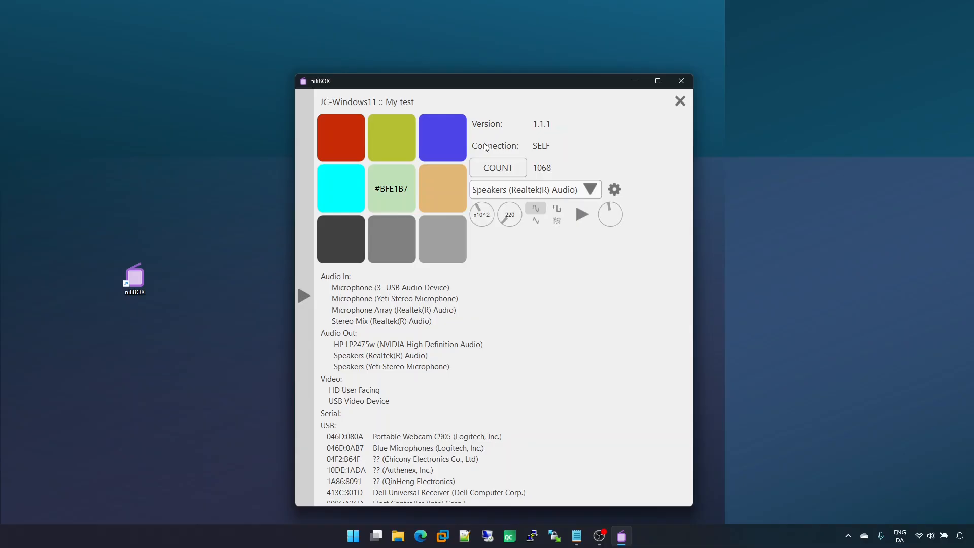
# Step: Keep Speakers (Realtek(R) Audio) as the audio output and start the test tone
pyautogui.click(572, 191)
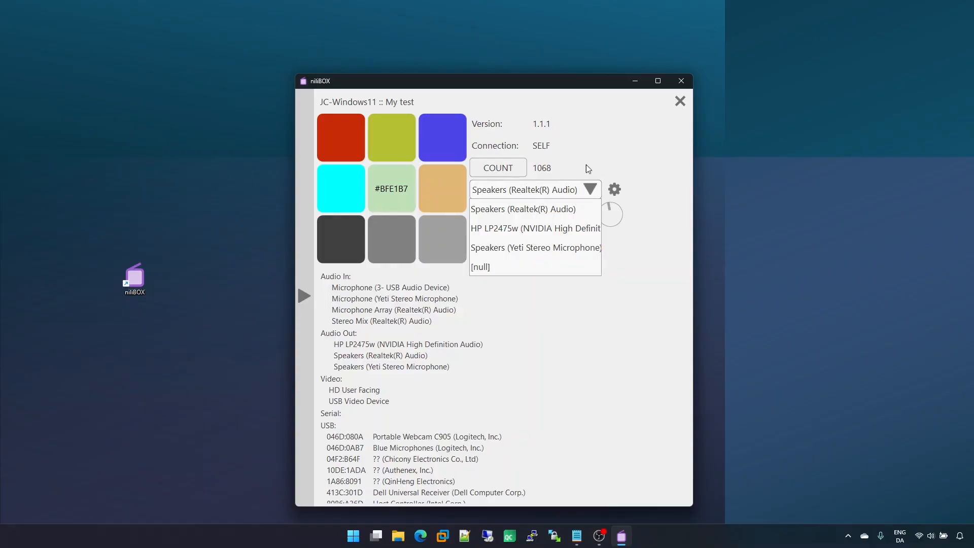
pyautogui.click(571, 191)
pyautogui.click(581, 217)
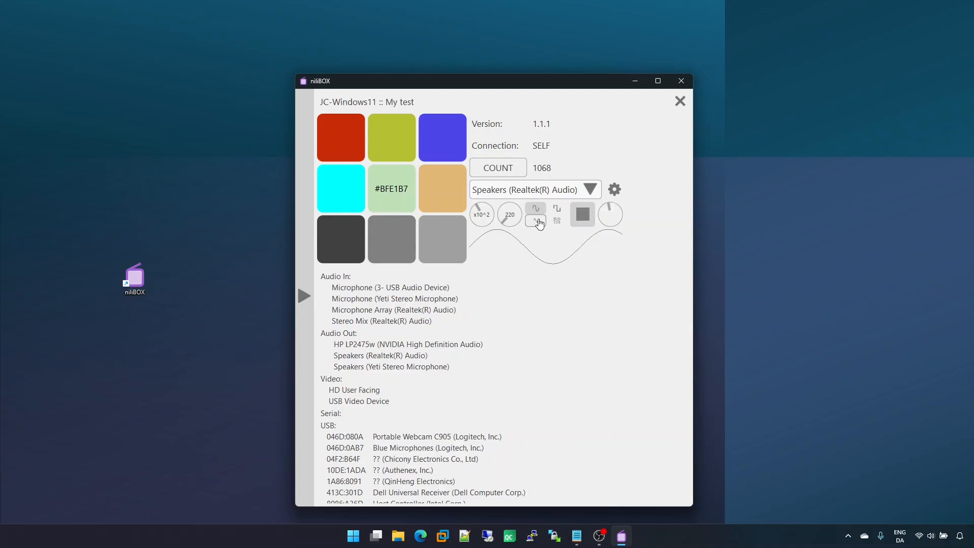
# Step: Switch the tone to a triangle waveform and sweep its frequency up to 340 and back to 220
pyautogui.click(536, 220)
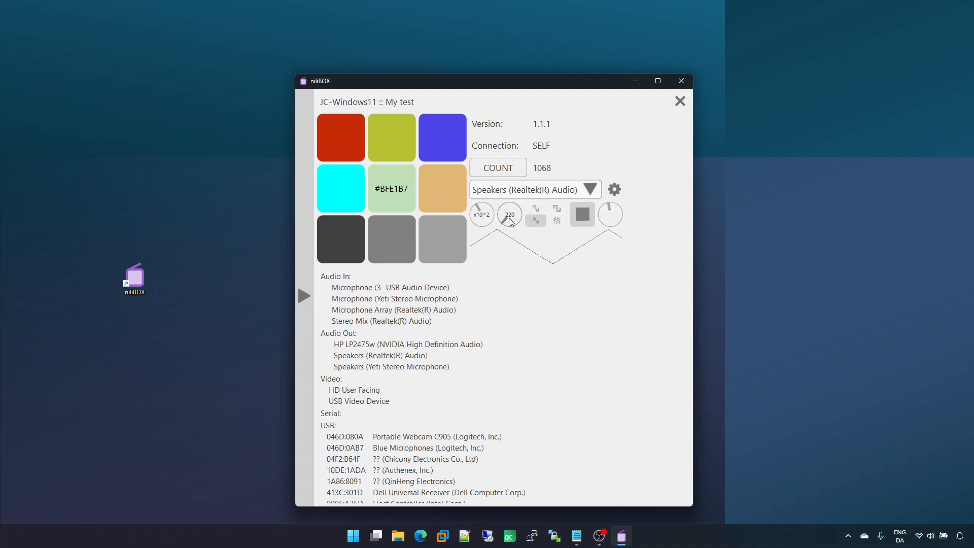
pyautogui.scroll(6, 519, 220)
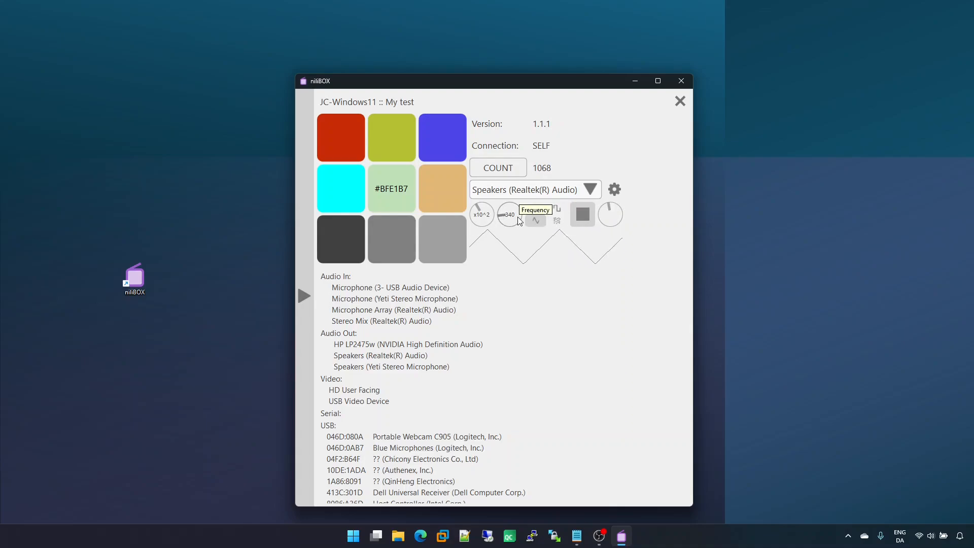
pyautogui.scroll(-5, 520, 221)
pyautogui.scroll(-1, 520, 221)
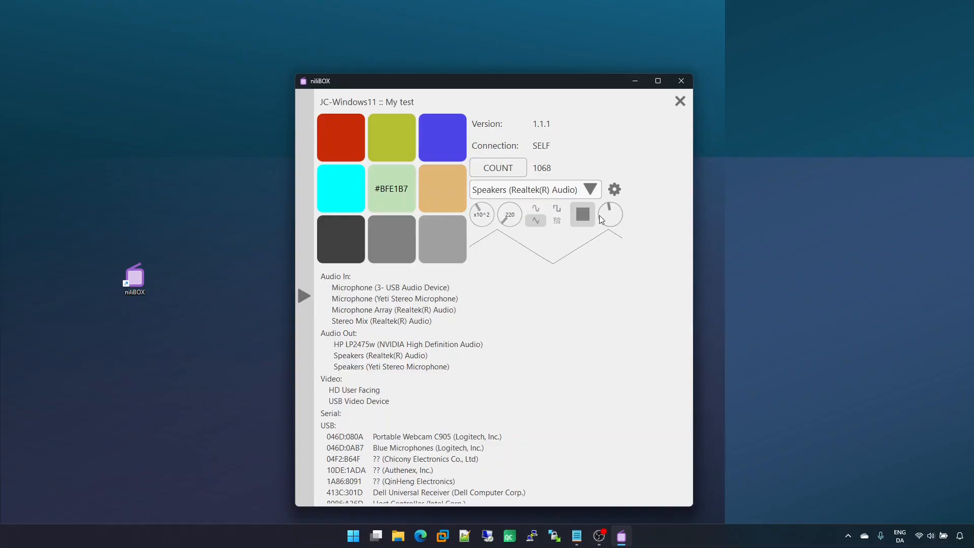
# Step: Restart playback with the noise waveform and the frequency multiplier raised to x10^3
pyautogui.click(583, 215)
pyautogui.click(558, 223)
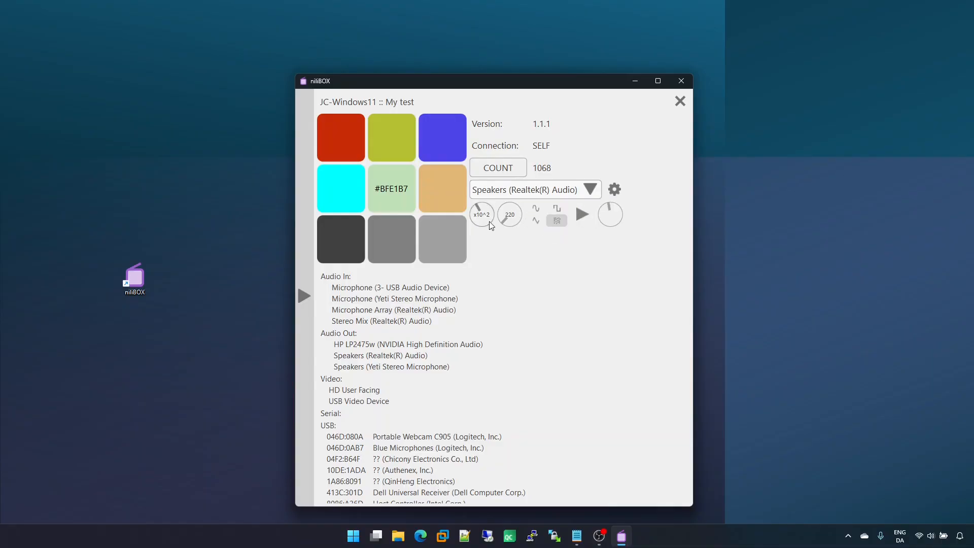
pyautogui.scroll(1, 487, 217)
pyautogui.click(579, 222)
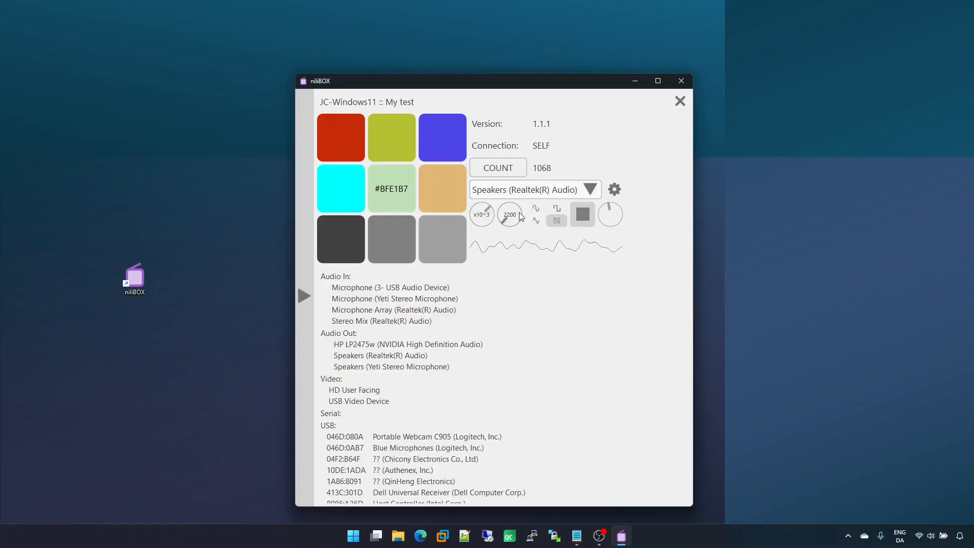
# Step: Sweep the noise frequency with its knob, ending at 1900, and turn down the volume
pyautogui.scroll(7, 519, 218)
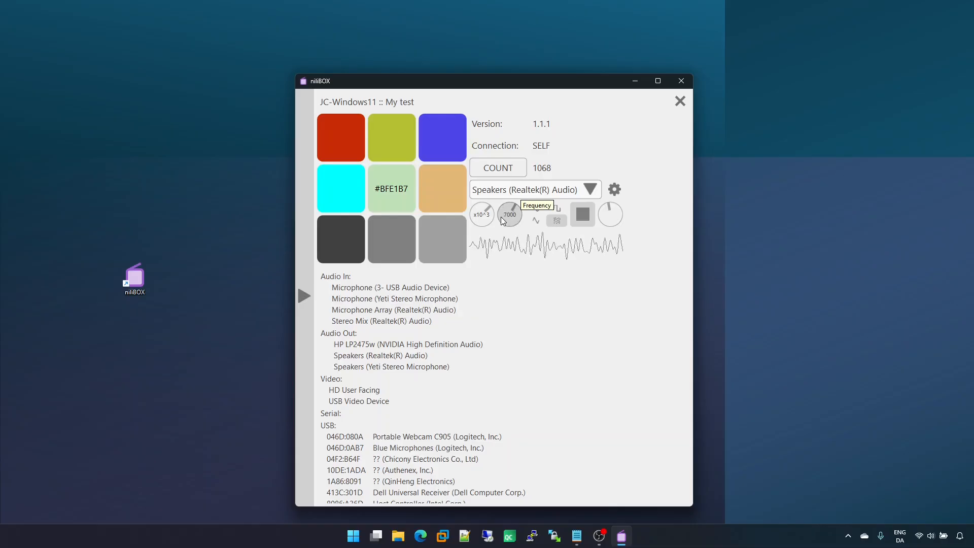
pyautogui.scroll(-6, 507, 213)
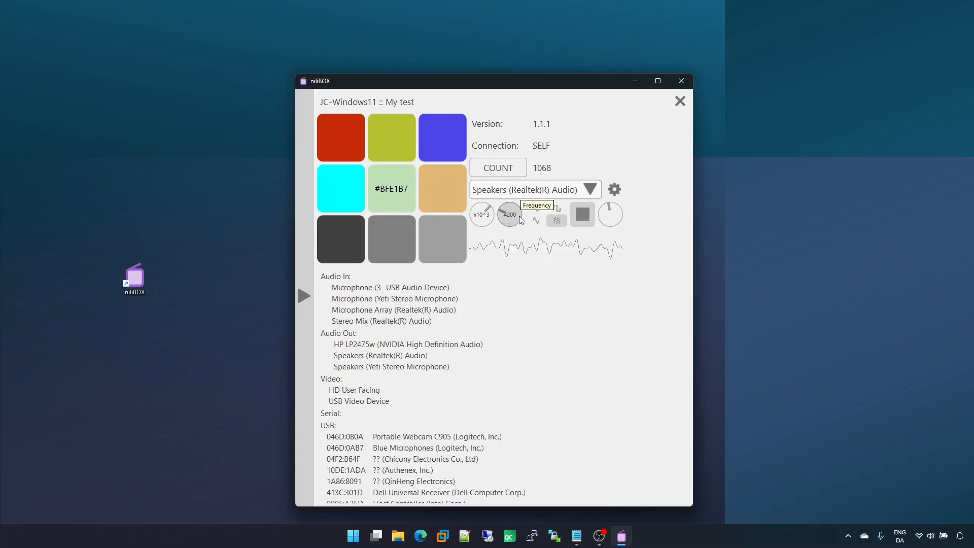
pyautogui.scroll(-3, 521, 218)
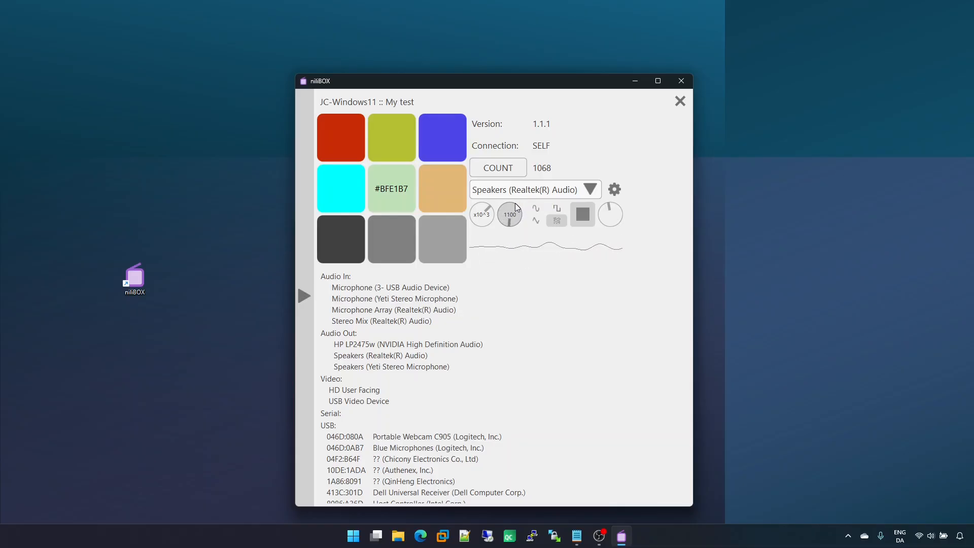
pyautogui.scroll(4, 518, 219)
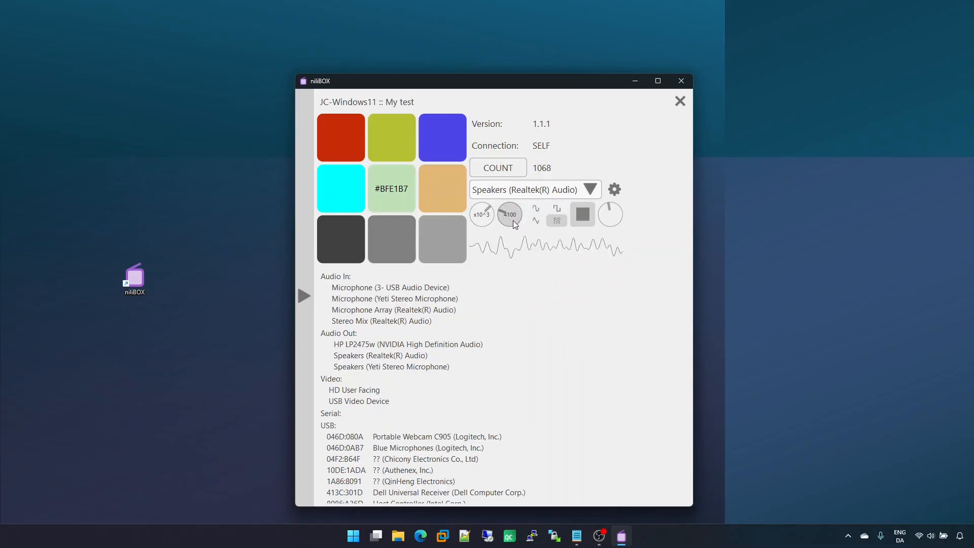
pyautogui.scroll(-3, 510, 215)
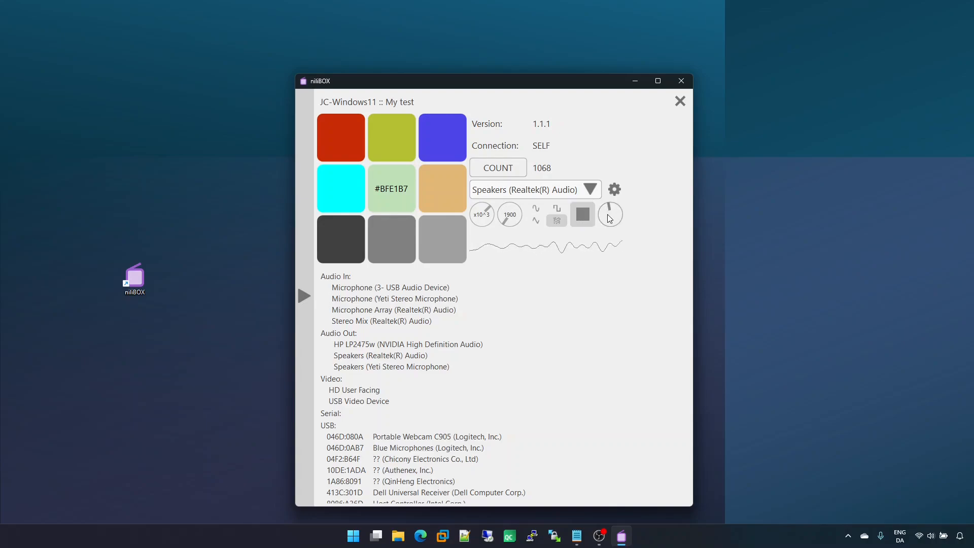
pyautogui.scroll(-2, 618, 217)
pyautogui.scroll(-2, 618, 217)
# Step: Open the audio output settings for sample rate and bit depth, close them, and stop playback
pyautogui.click(614, 190)
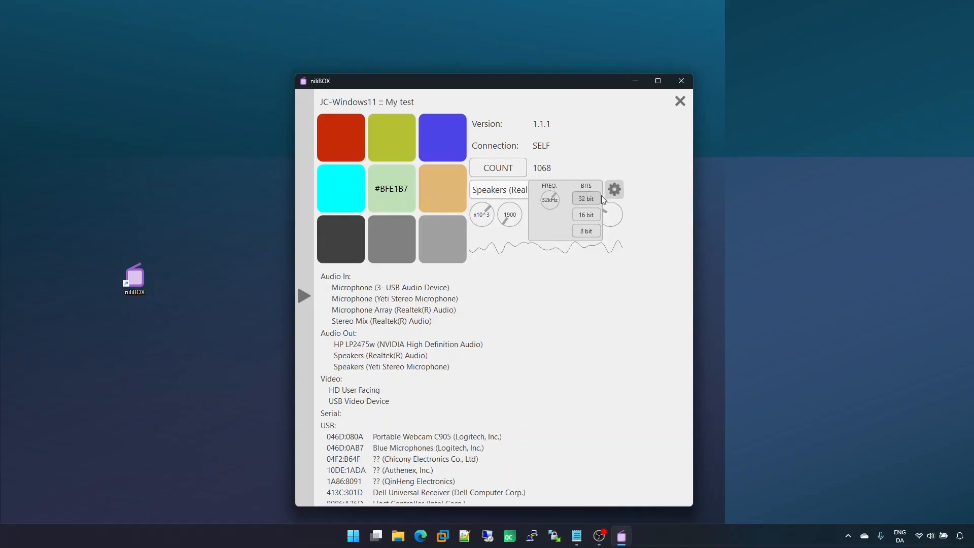
pyautogui.scroll(-1, 552, 201)
pyautogui.scroll(1, 553, 201)
pyautogui.click(640, 195)
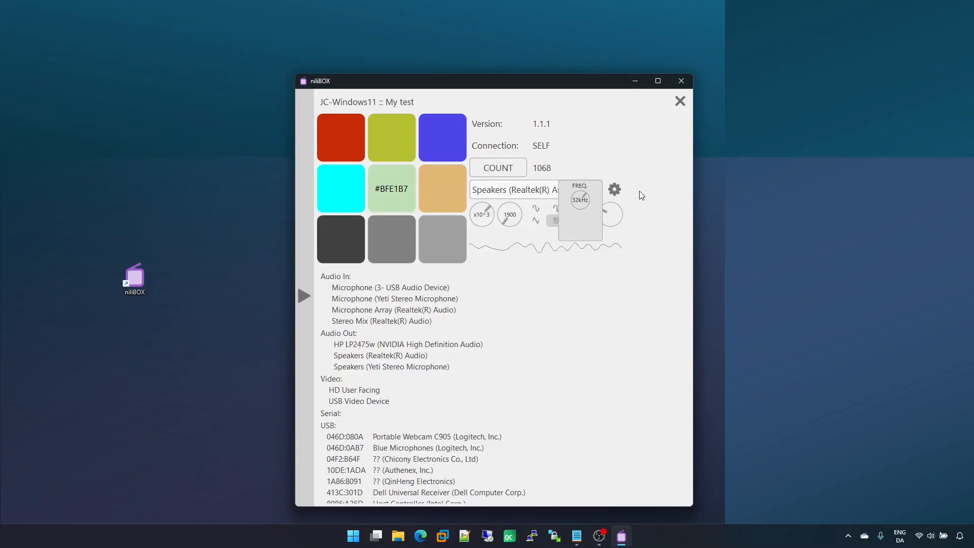
pyautogui.click(585, 215)
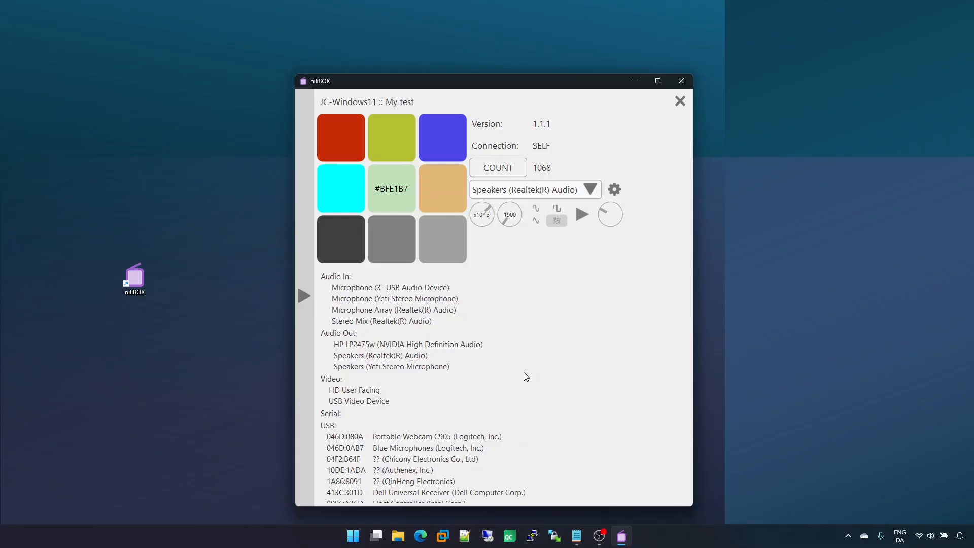
# Step: Move the nilIBOX window toward the top of the screen and make it narrower
pyautogui.scroll(-2, 524, 373)
pyautogui.scroll(1, 526, 257)
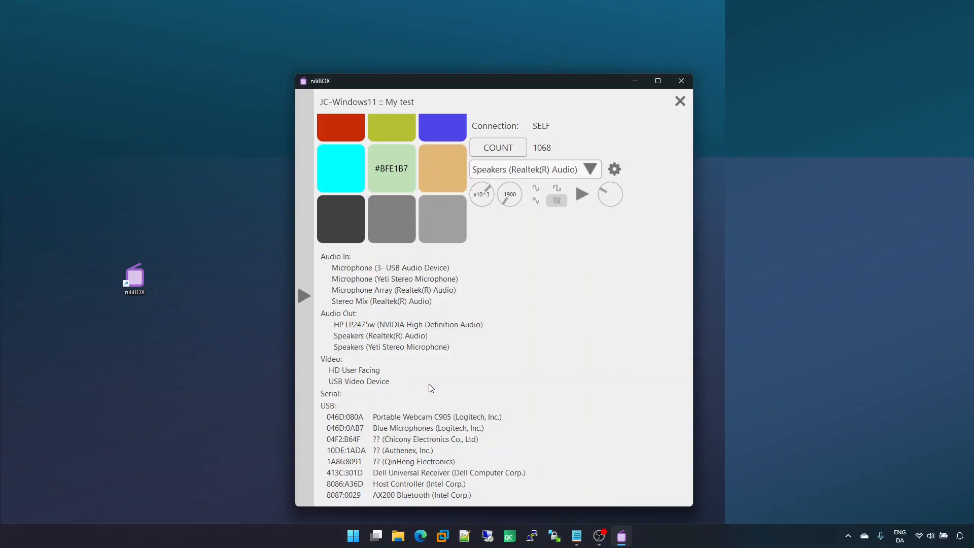
pyautogui.scroll(-1, 433, 406)
pyautogui.scroll(1, 438, 430)
pyautogui.moveTo(532, 74); pyautogui.dragTo(529, 10)
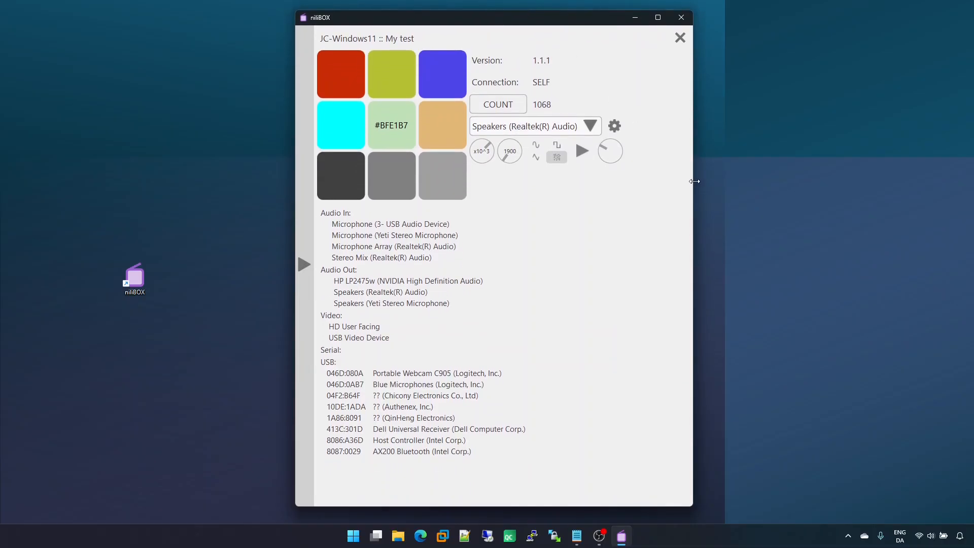
pyautogui.moveTo(694, 181); pyautogui.dragTo(662, 179)
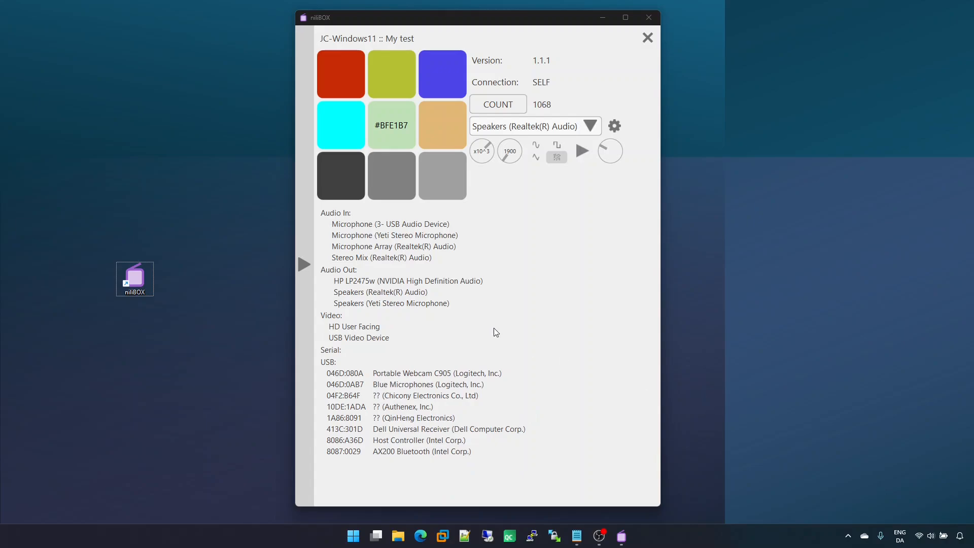
# Step: Close the device panel and add the My test device to favourites
pyautogui.click(648, 38)
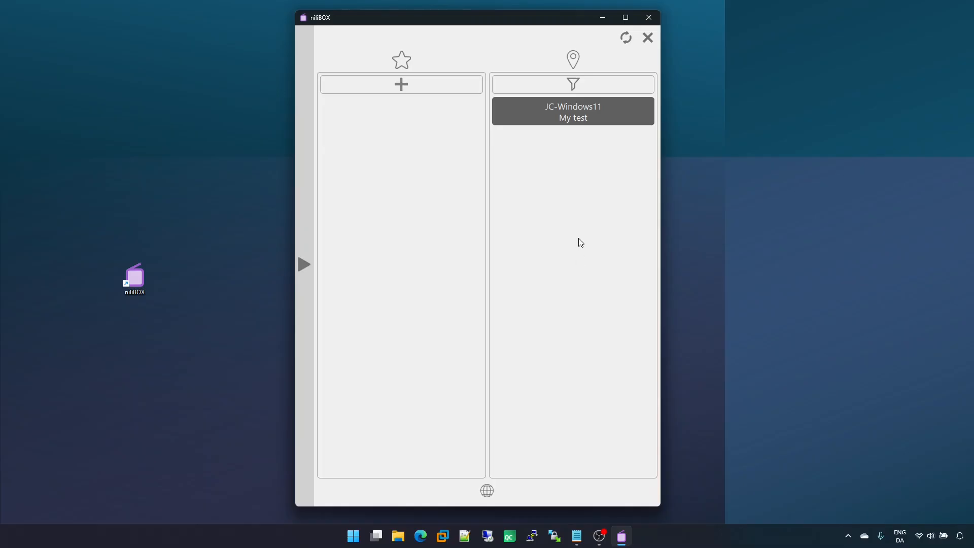
pyautogui.click(589, 118)
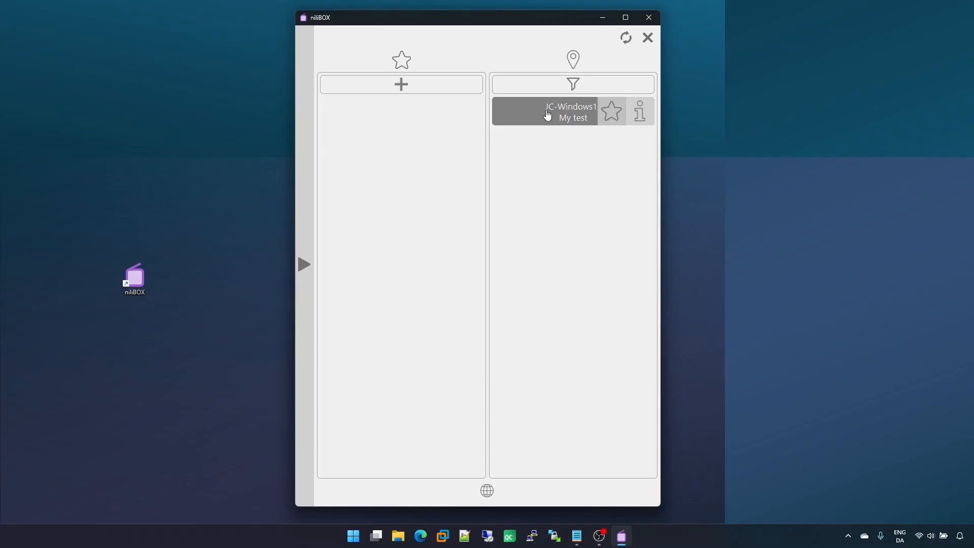
pyautogui.click(612, 111)
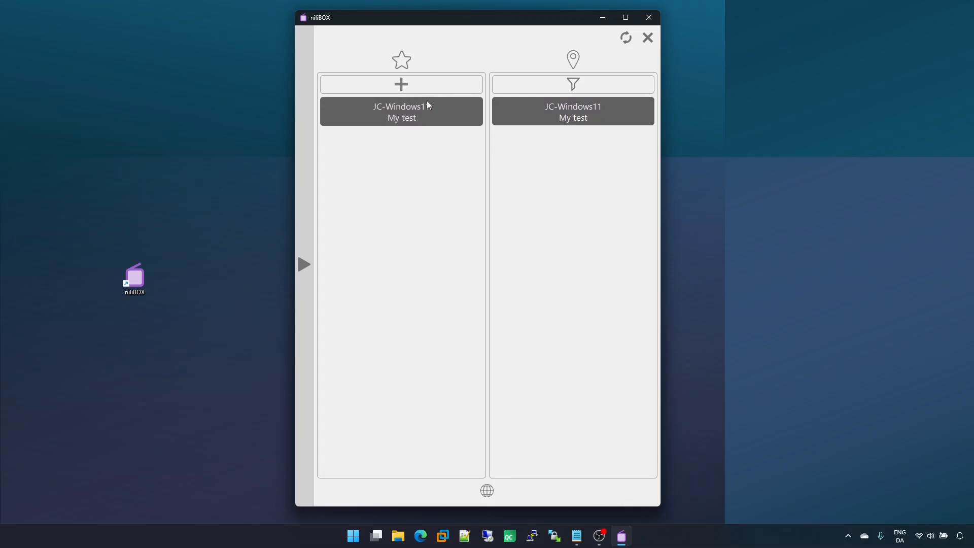
# Step: Display the site, device and driver information for My test, then close the information dialog
pyautogui.rightClick(581, 111)
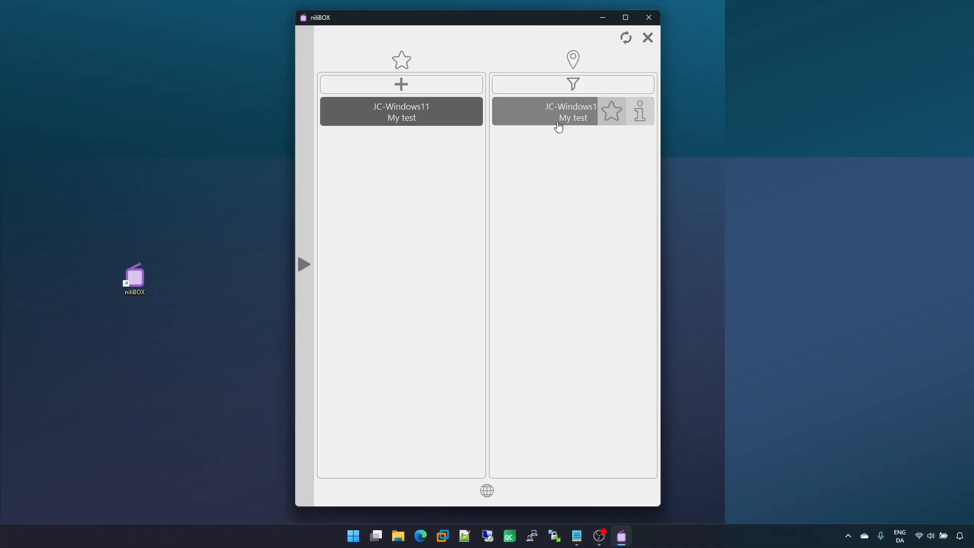
pyautogui.click(641, 111)
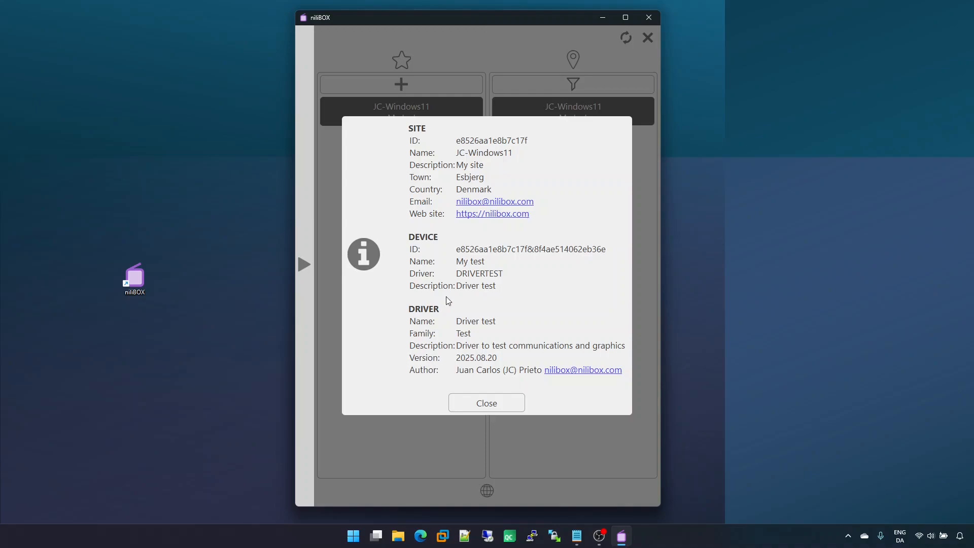
pyautogui.click(488, 405)
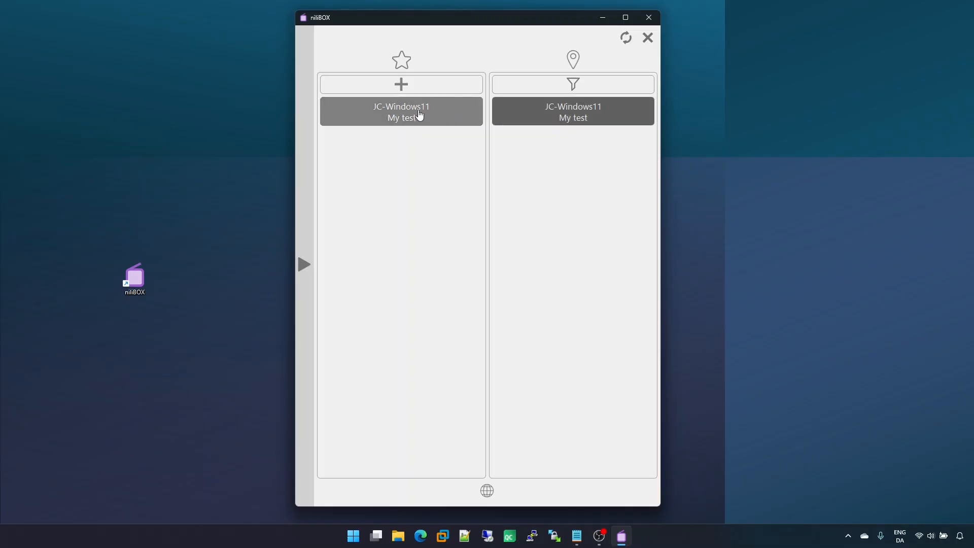
# Step: Set the favourite My test device as the home device
pyautogui.moveTo(419, 110); pyautogui.dragTo(370, 108)
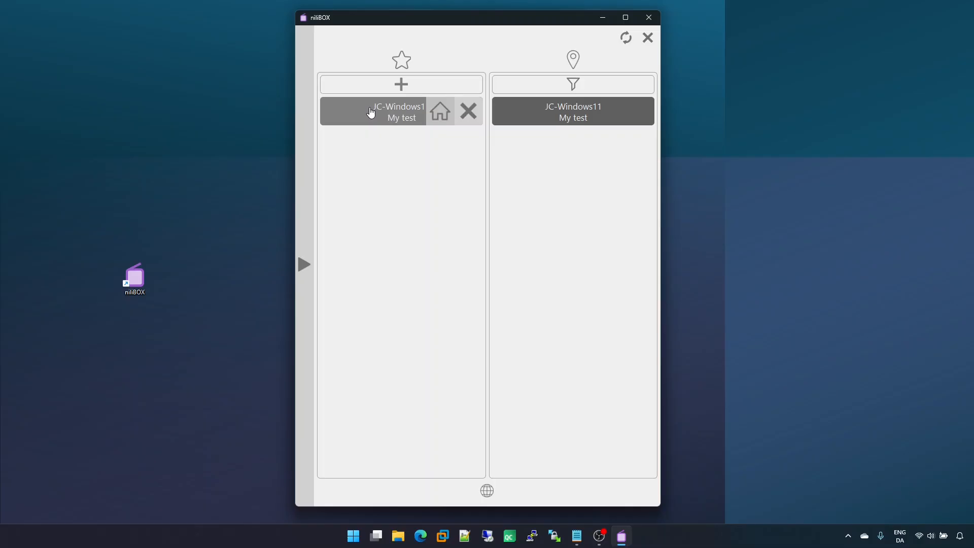
pyautogui.click(443, 115)
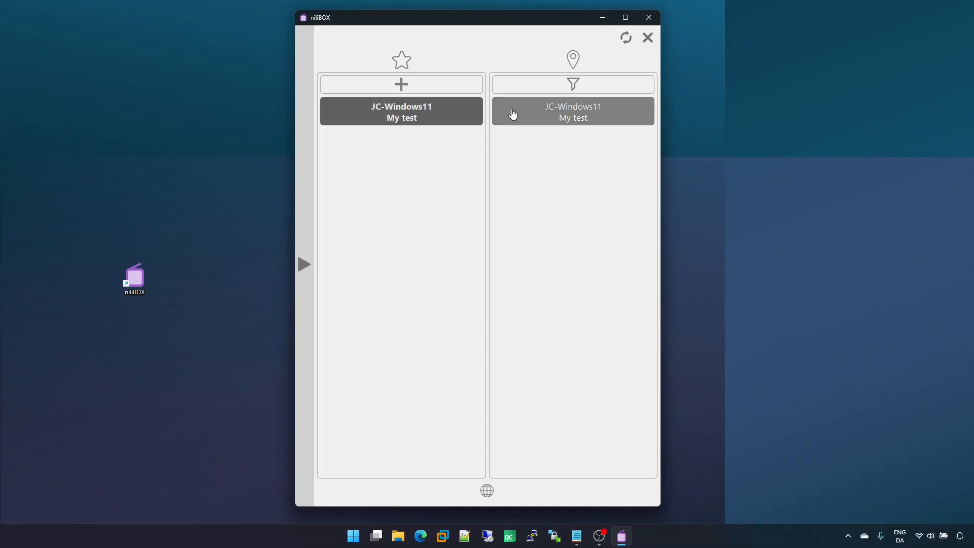
# Step: Restart nilIBOX from the desktop shortcut and close the My test device panel
pyautogui.click(655, 19)
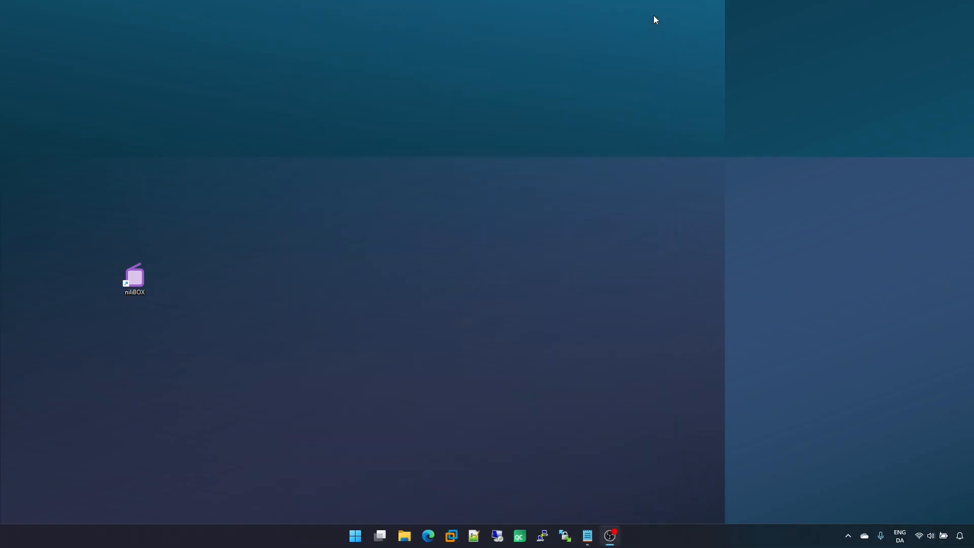
pyautogui.doubleClick(137, 278)
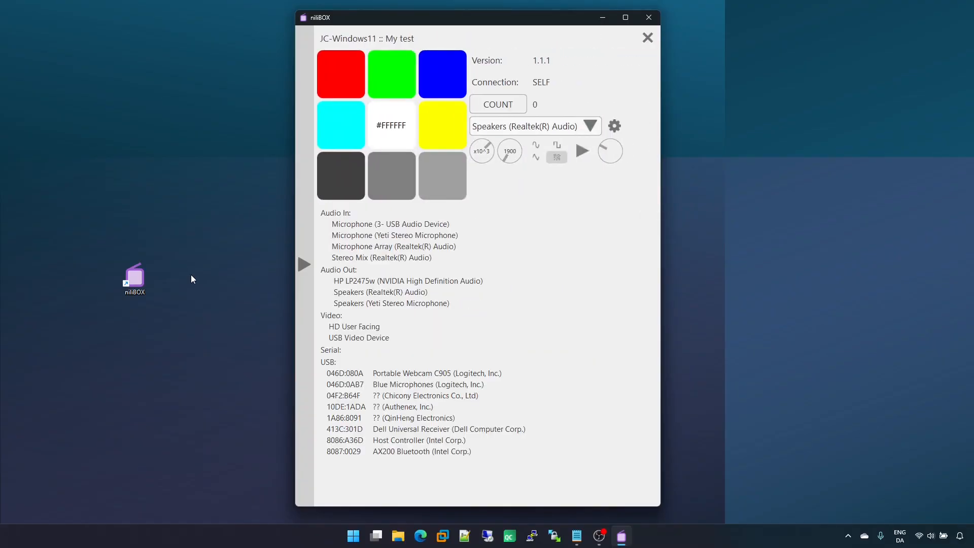
pyautogui.click(648, 37)
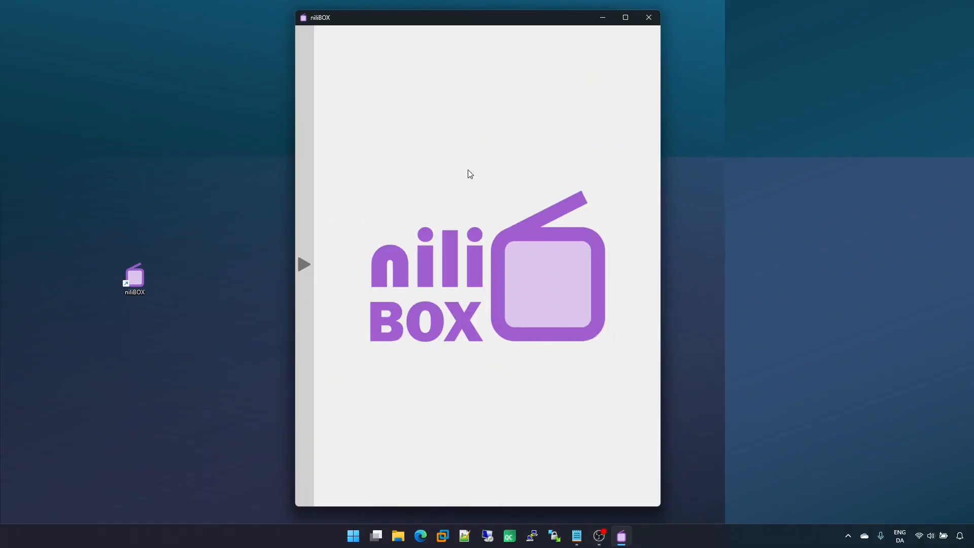
# Step: Open the device list from the side panel and remove My test from favourites
pyautogui.moveTo(300, 332)
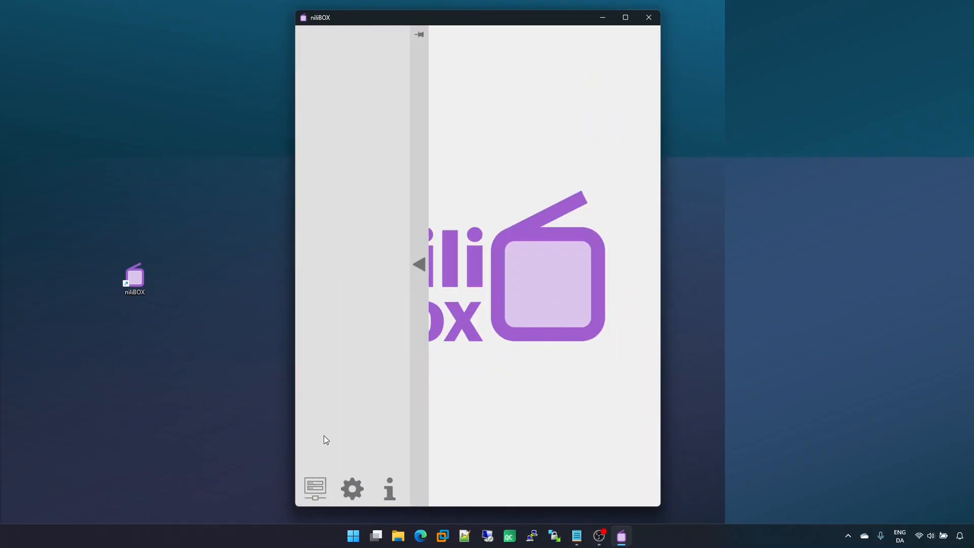
pyautogui.click(315, 489)
pyautogui.moveTo(406, 108)
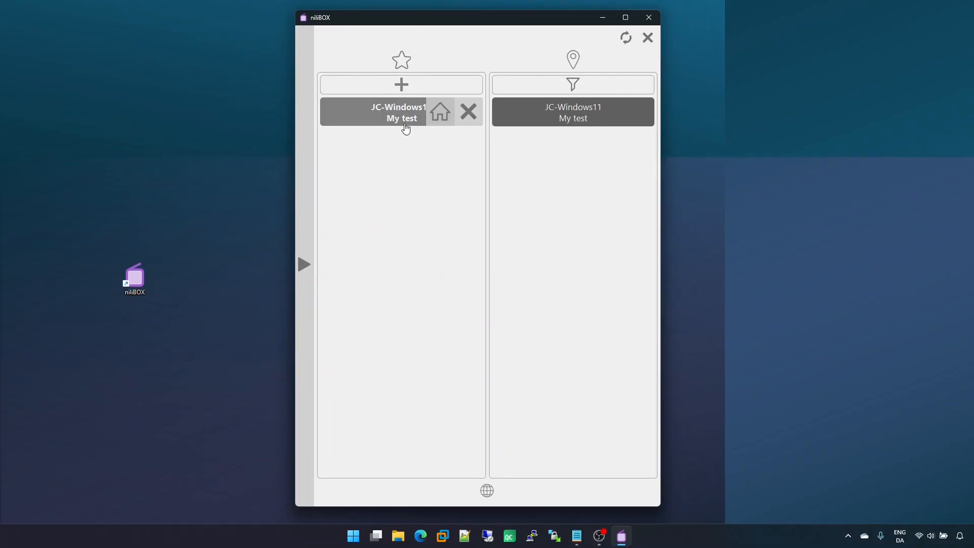
pyautogui.click(469, 112)
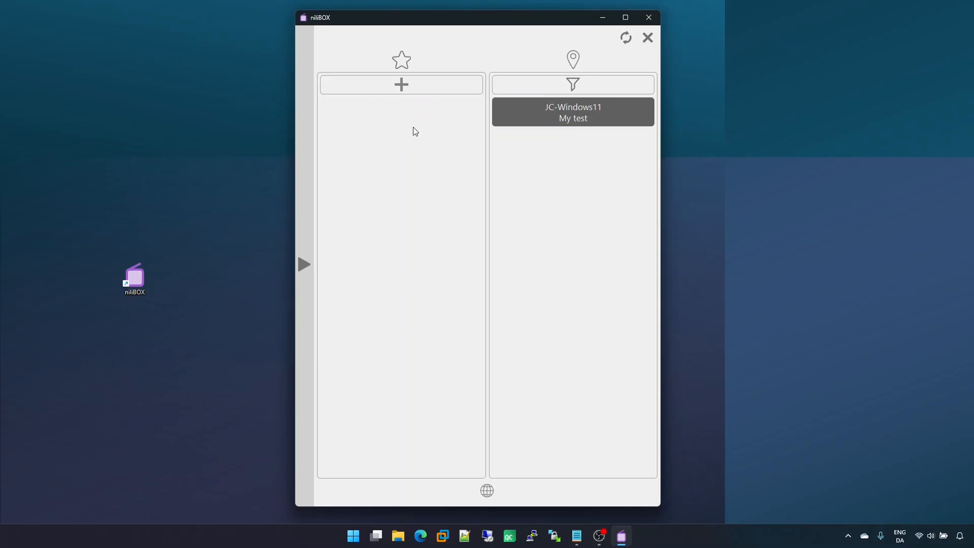
# Step: Open the favourite ID entry form, then close the device list
pyautogui.click(418, 87)
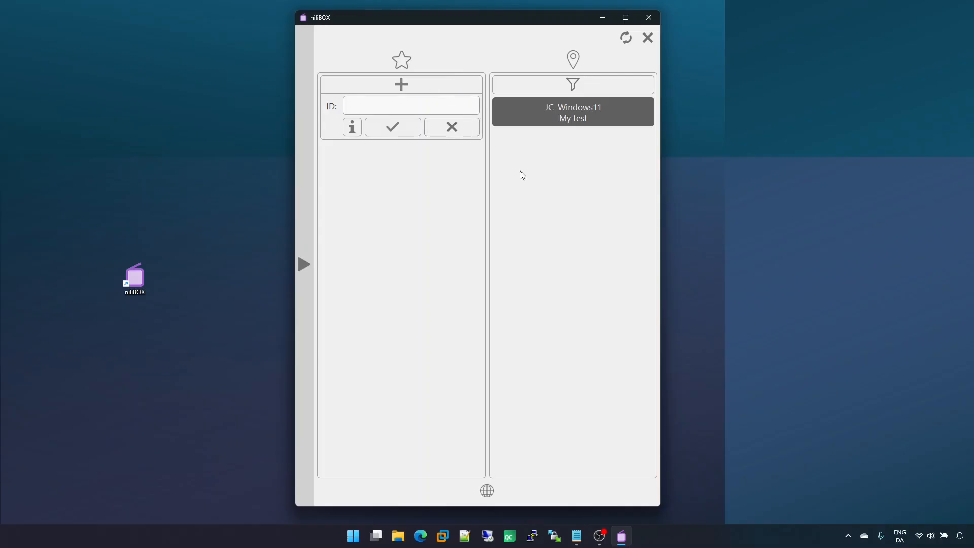
pyautogui.click(647, 41)
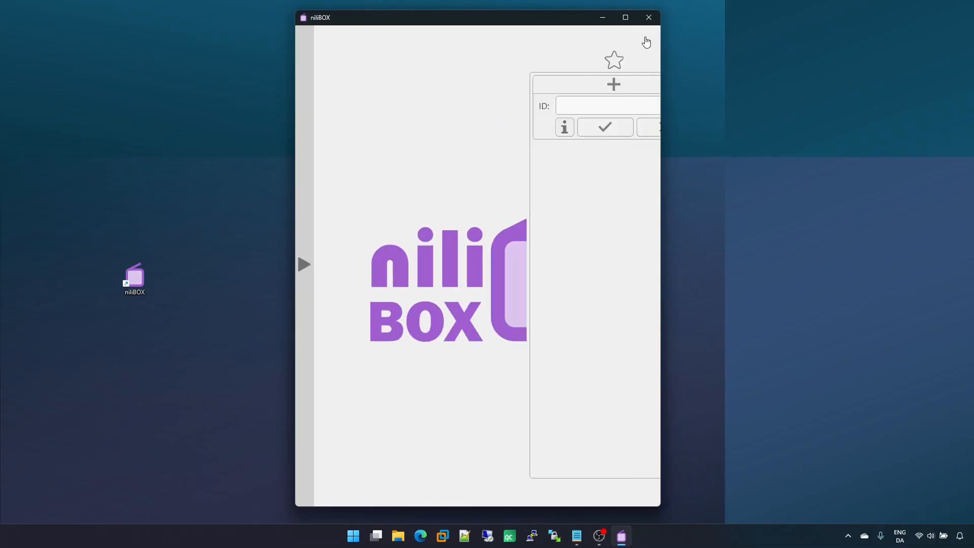